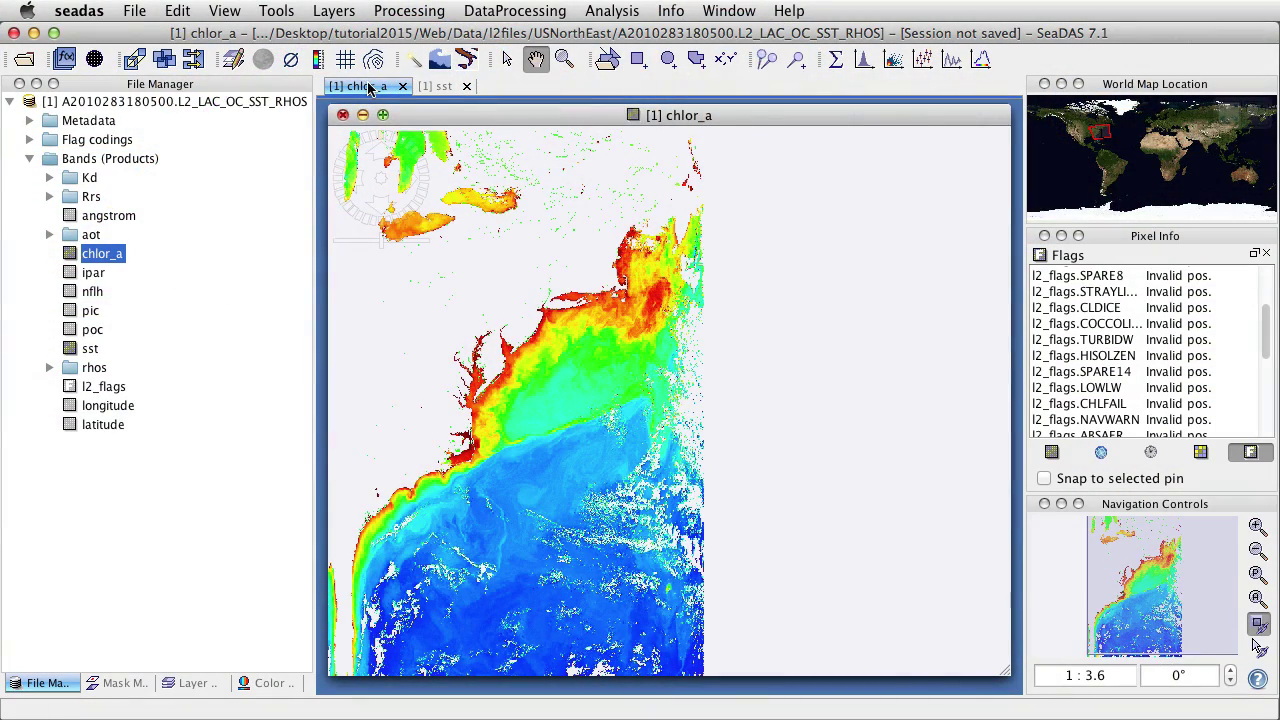
Step: Show the Mask Manager list for the chlor_a image, widened so full mask descriptions are readable
click(445, 87)
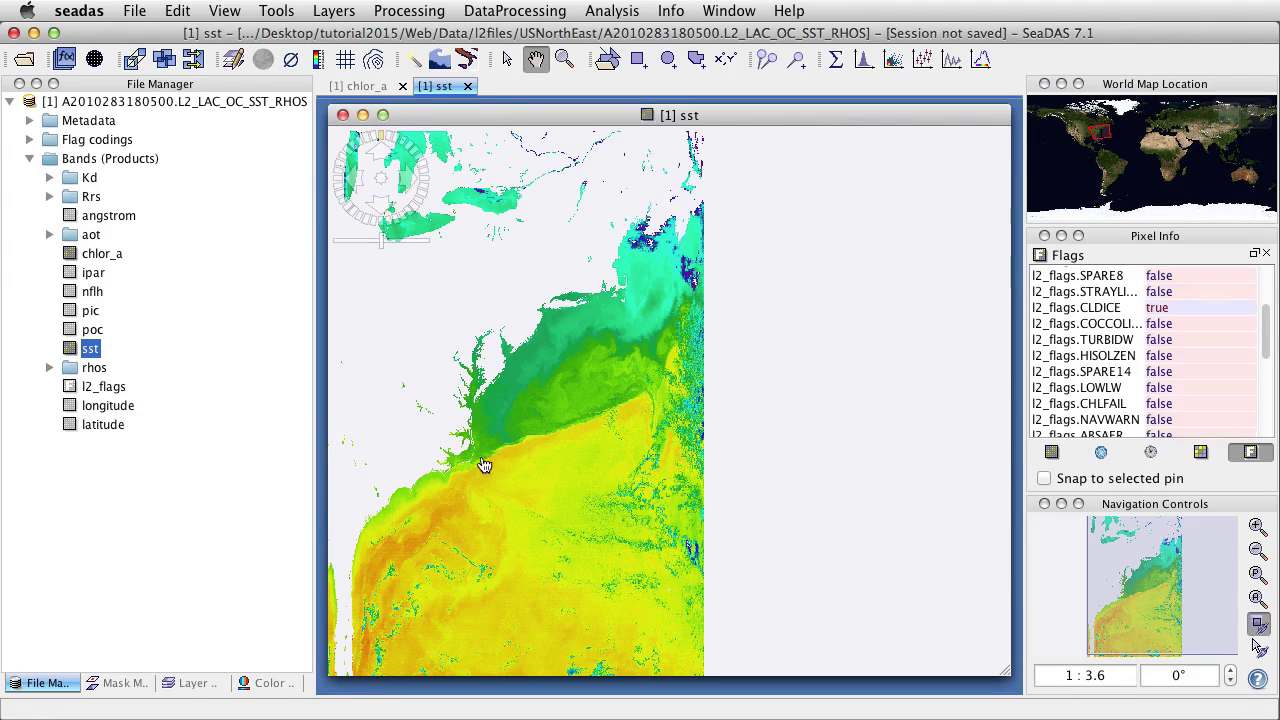
click(358, 87)
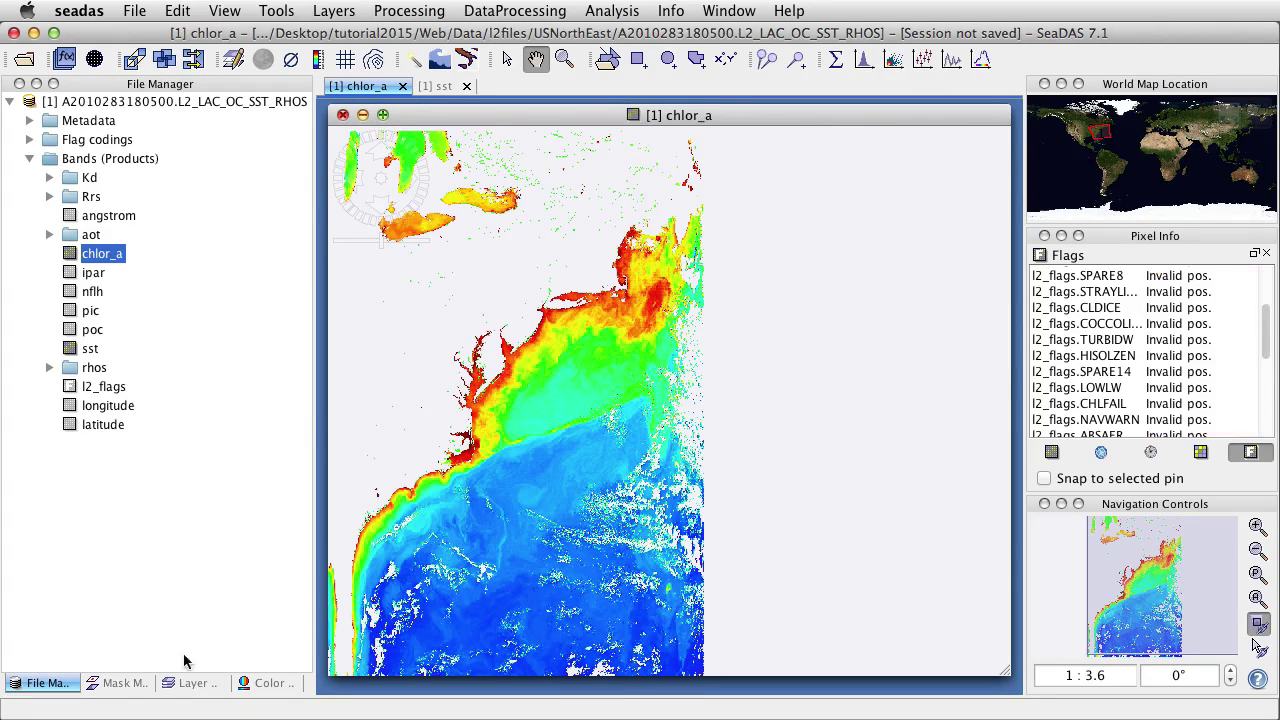
click(118, 684)
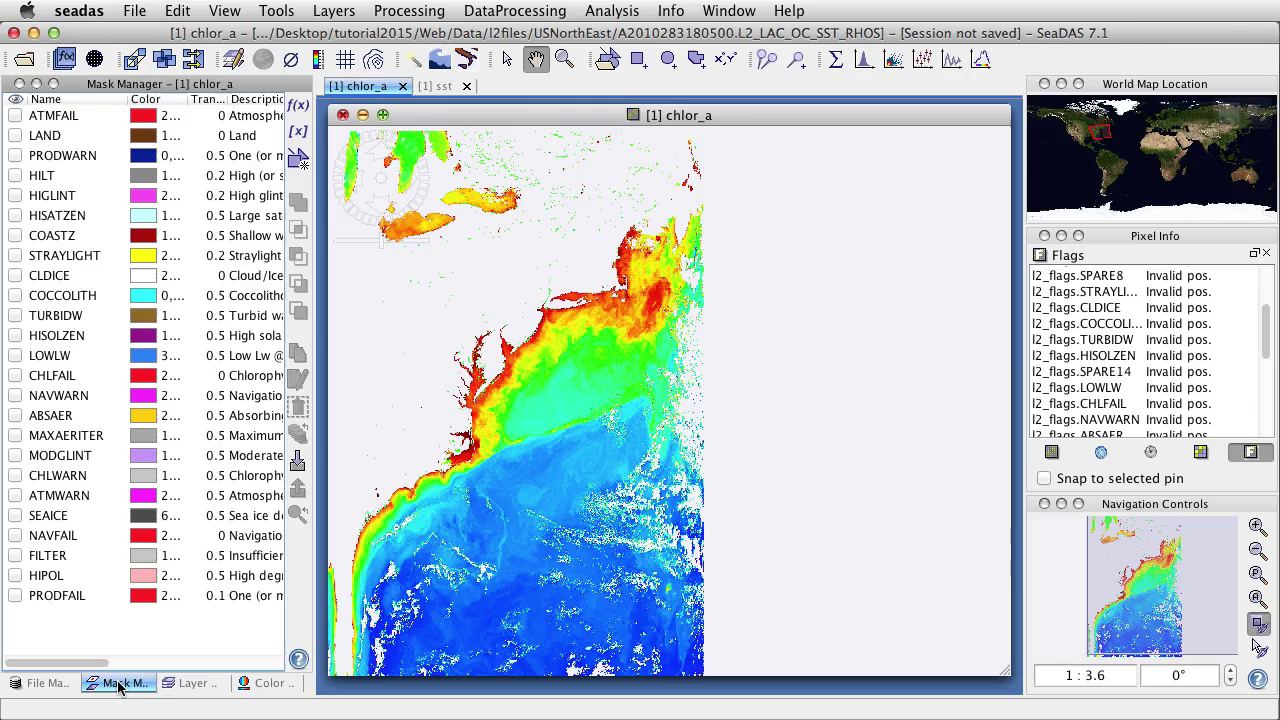
drag(314, 560, 616, 549)
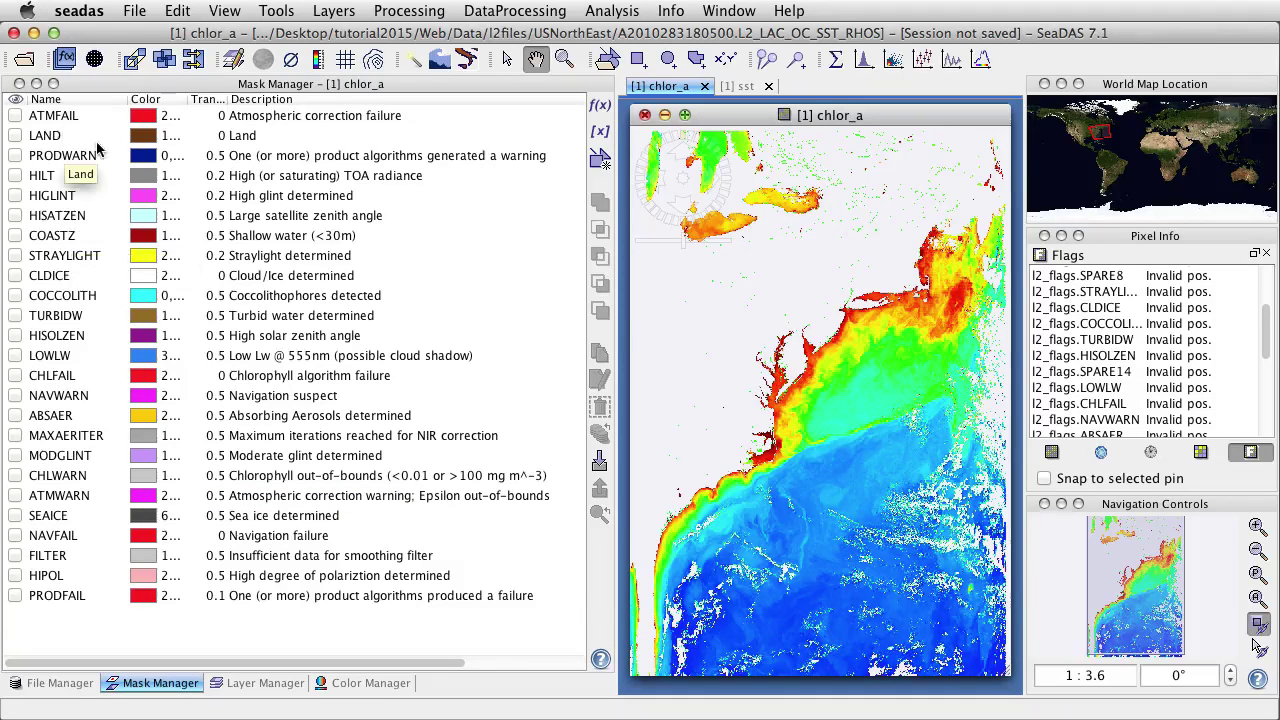
Step: Overlay the LAND mask on the chlor_a image and change its colour to black
click(15, 136)
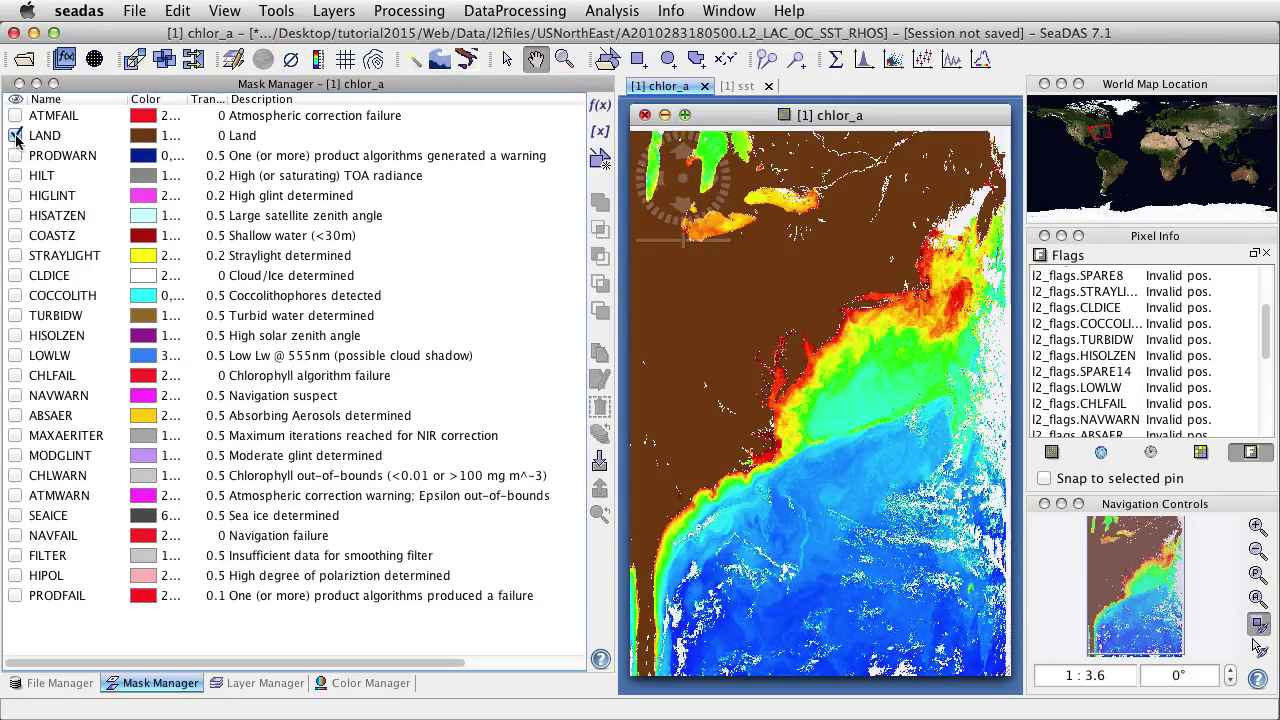
click(15, 136)
click(15, 136)
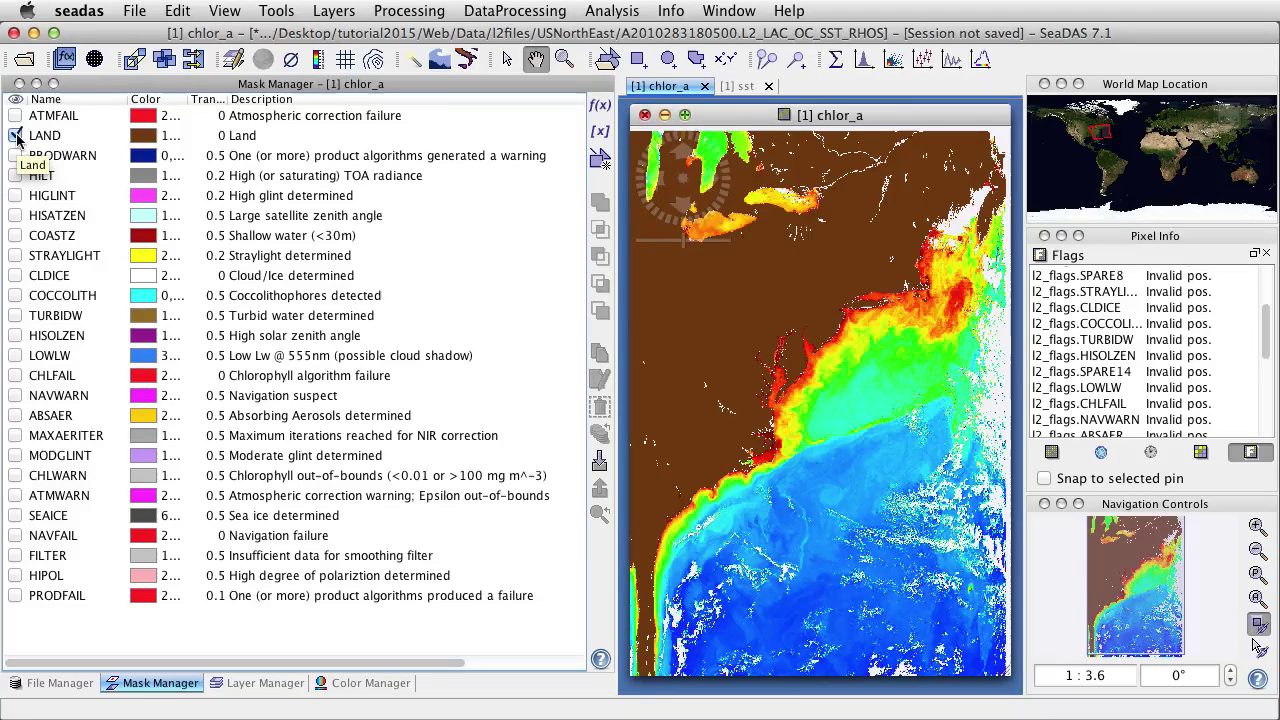
click(150, 140)
click(175, 135)
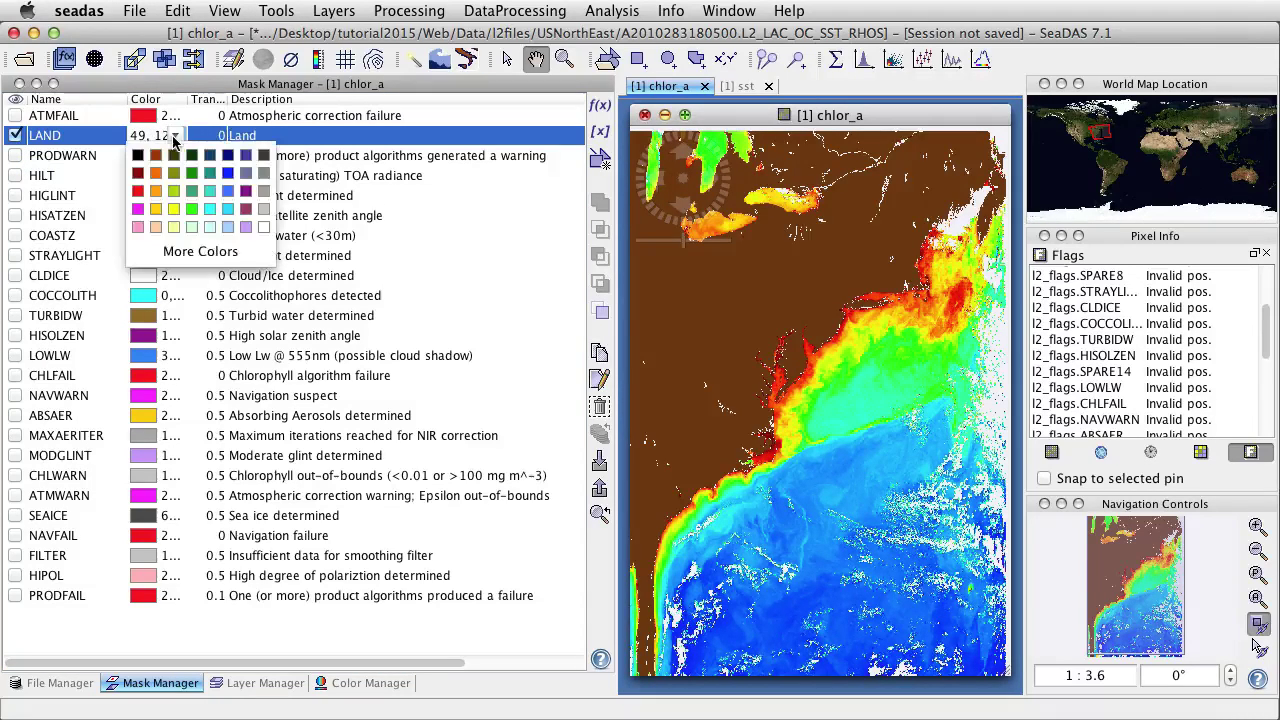
click(137, 156)
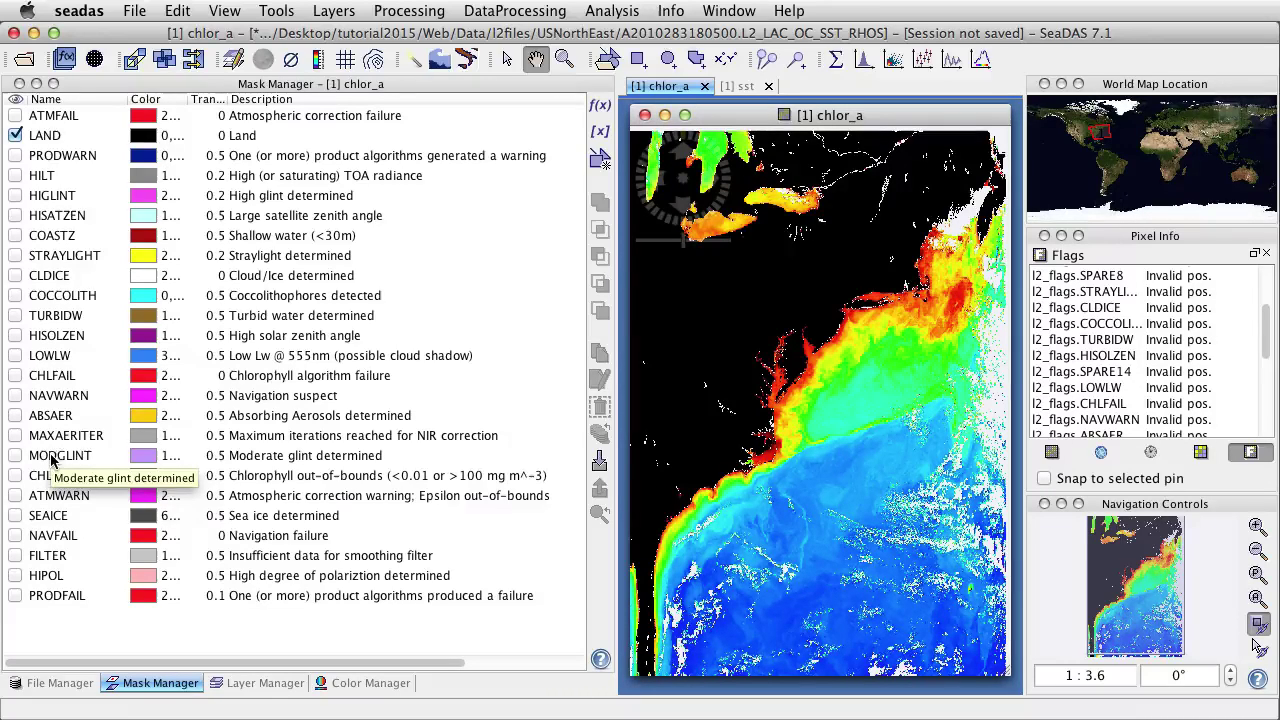
click(48, 136)
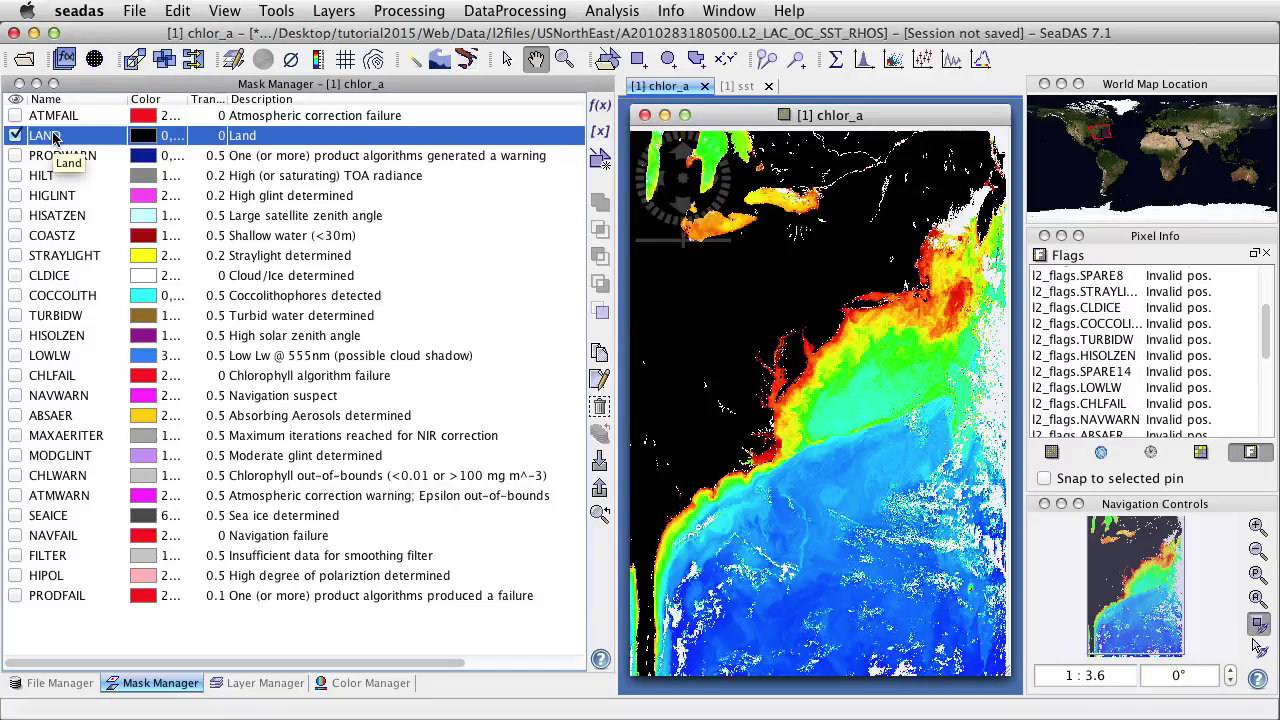
Step: Union the LAND, COASTZ, CLDICE, TURBIDW and ATMWARN masks into new_mask_26
double_click(53, 137)
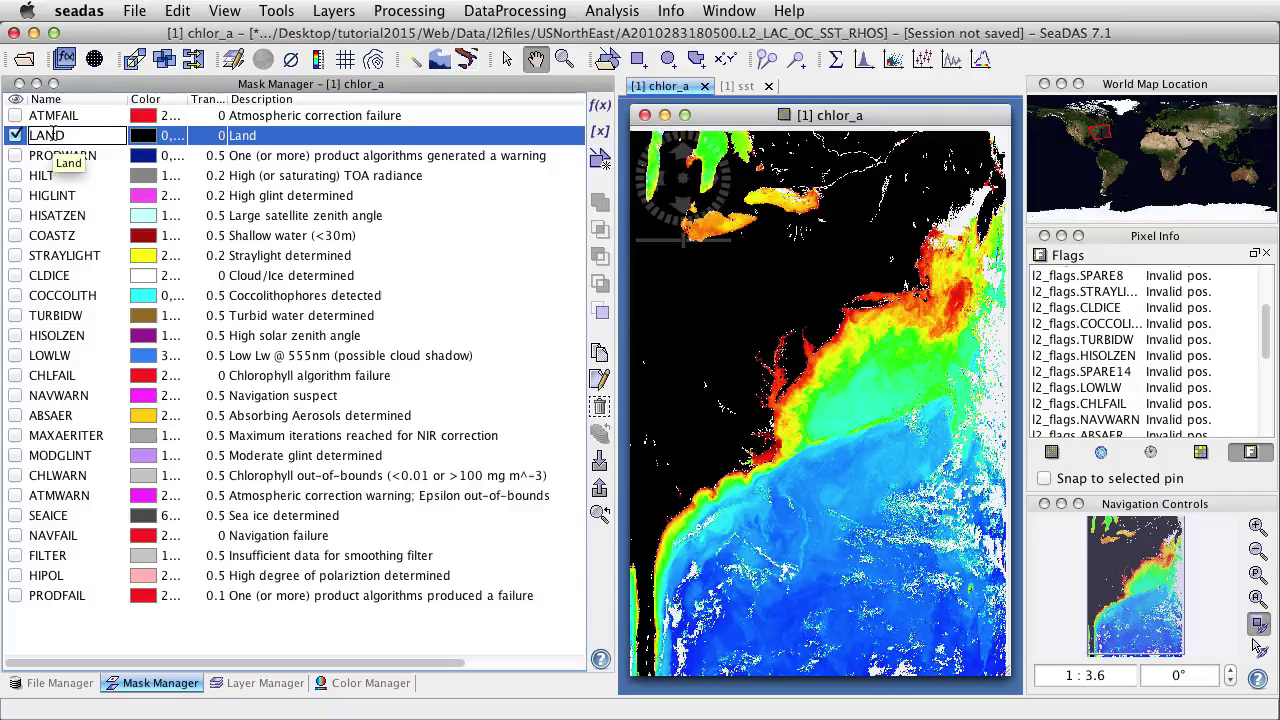
super+click(52, 237)
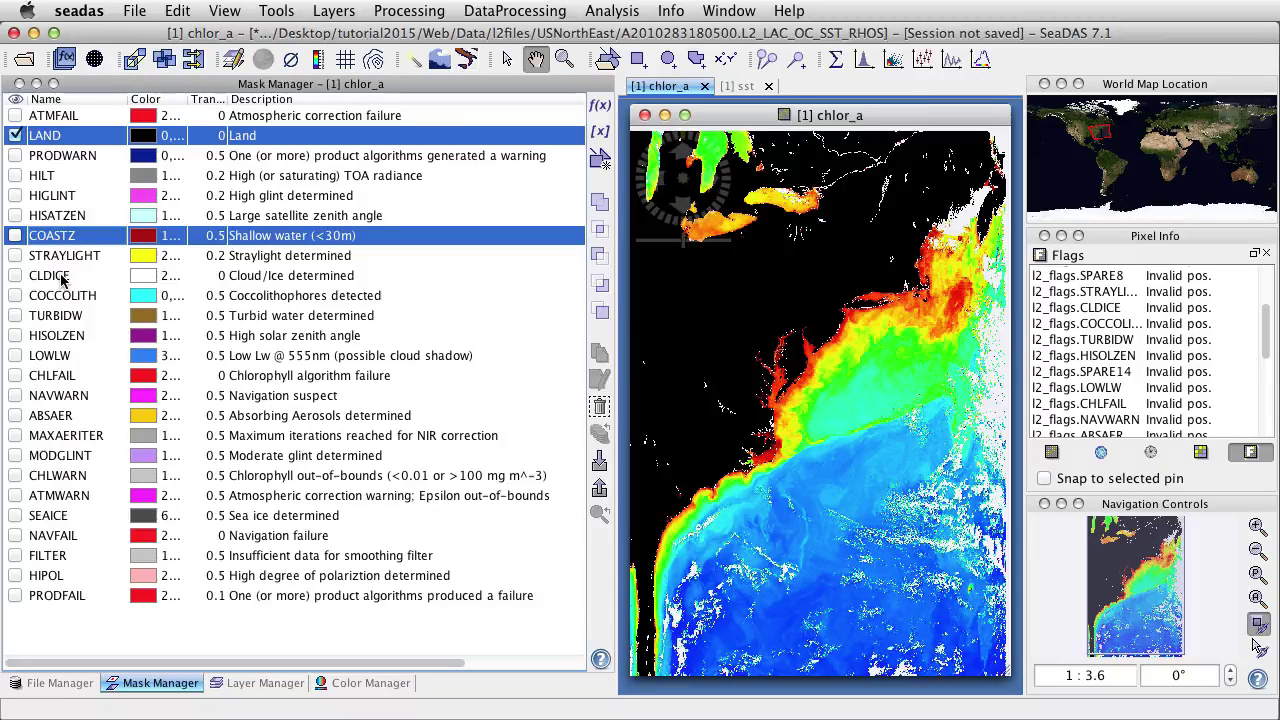
super+click(58, 279)
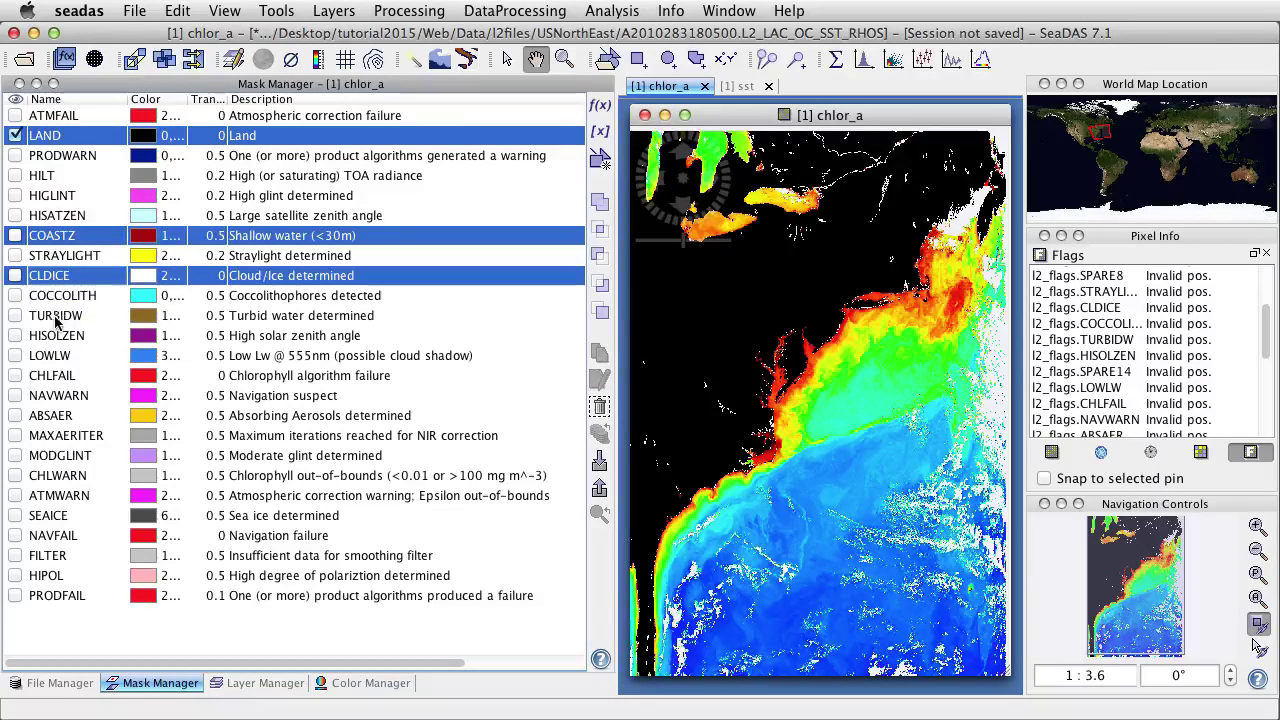
super+click(55, 316)
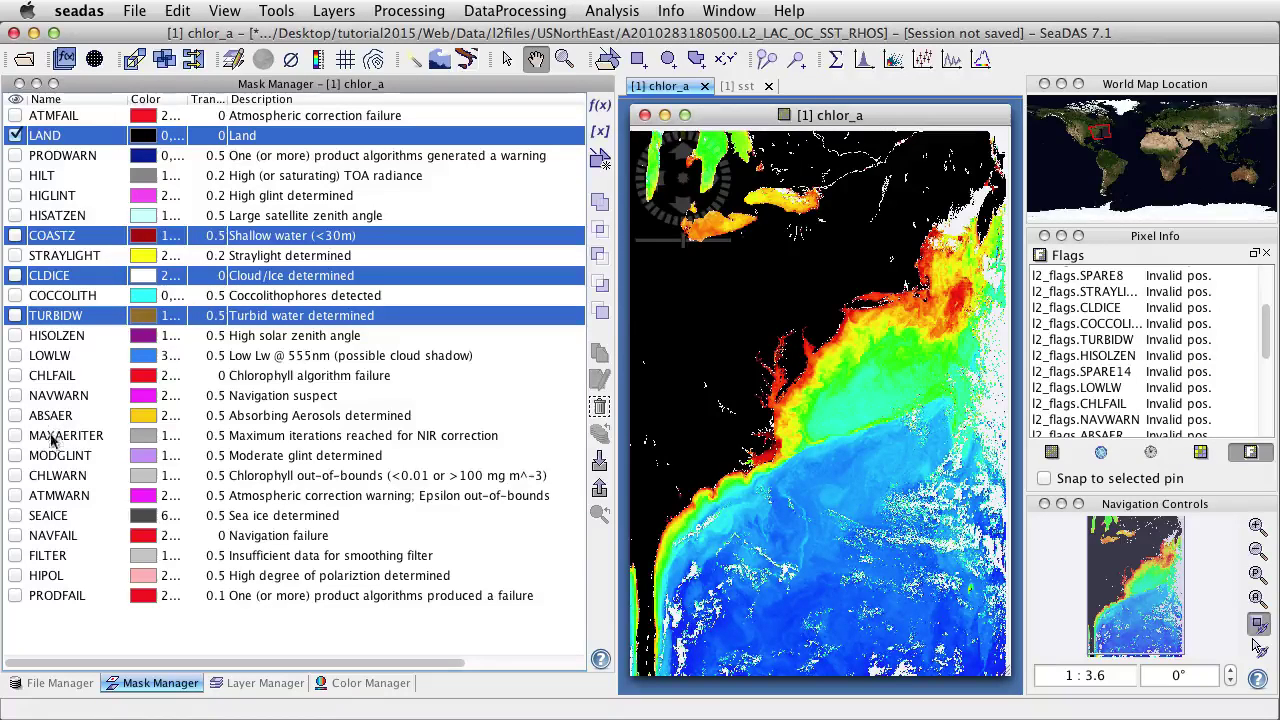
super+click(60, 496)
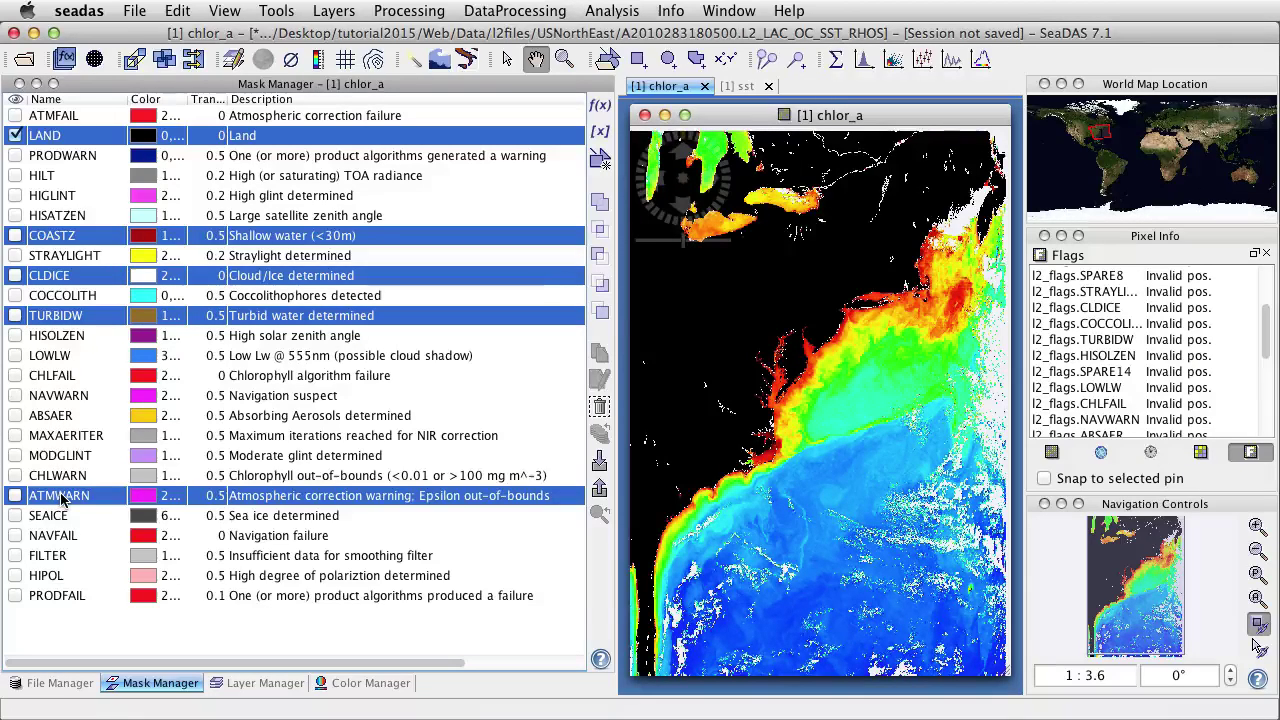
click(600, 203)
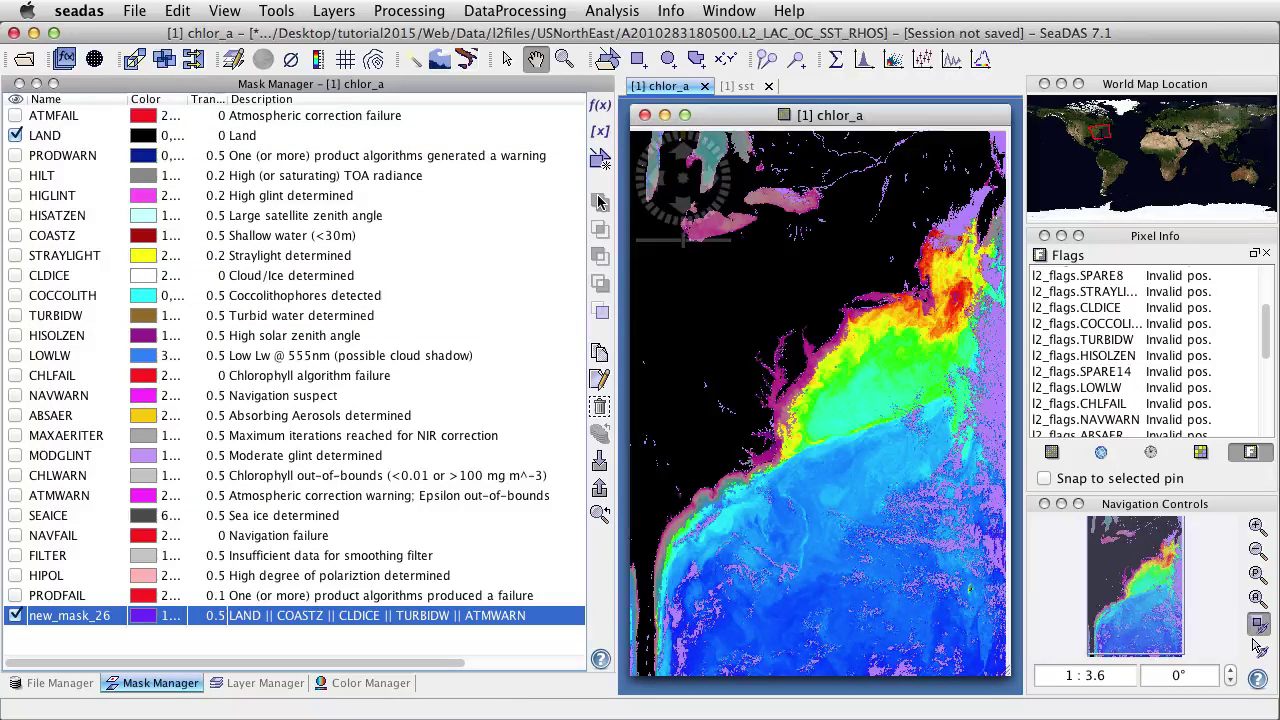
Step: Rename new_mask_26 to NotValidOcean, keeping its overlay shown on the chlor_a image
click(15, 616)
click(15, 616)
click(15, 616)
click(15, 616)
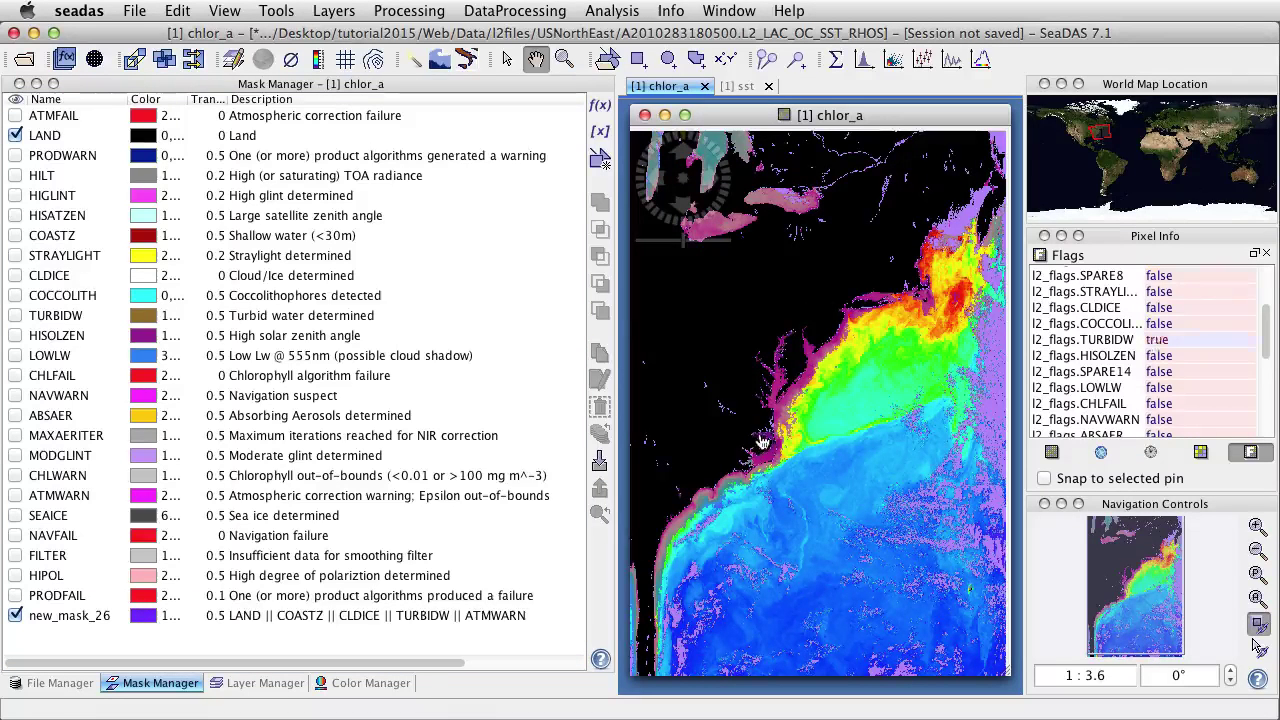
double_click(55, 616)
text(NotValidOcean)
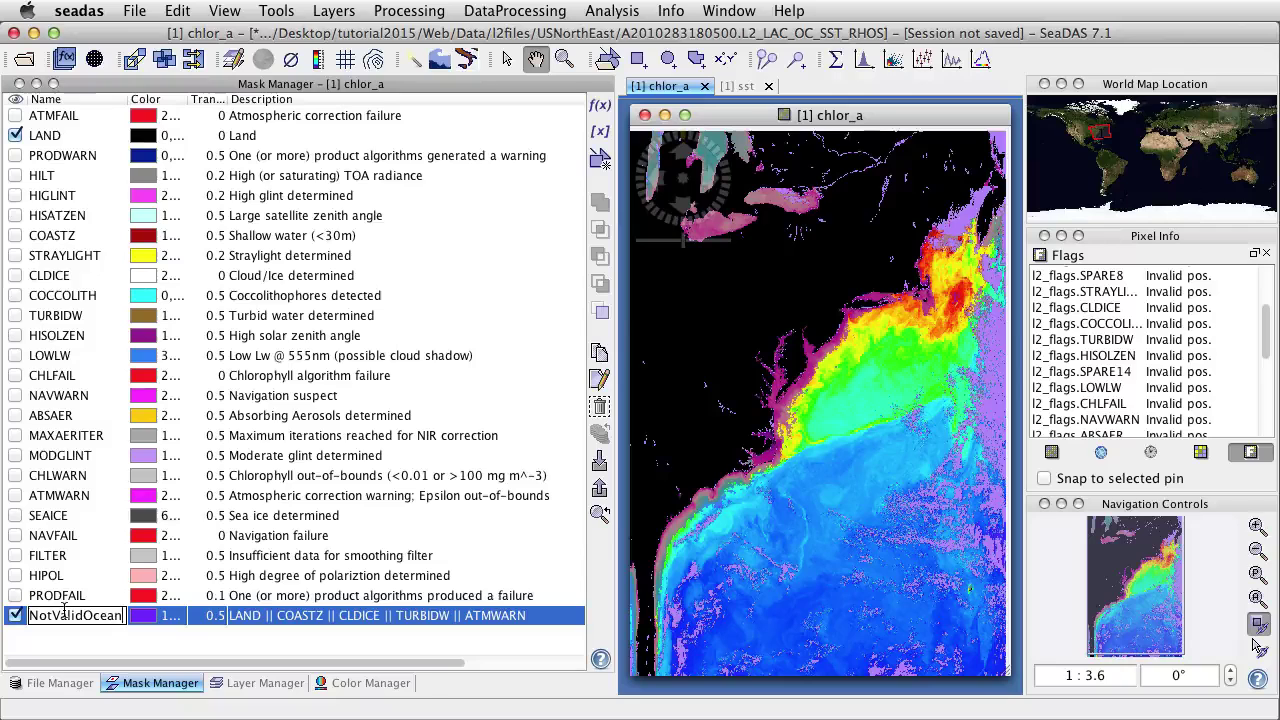
key(Return)
click(15, 615)
click(13, 615)
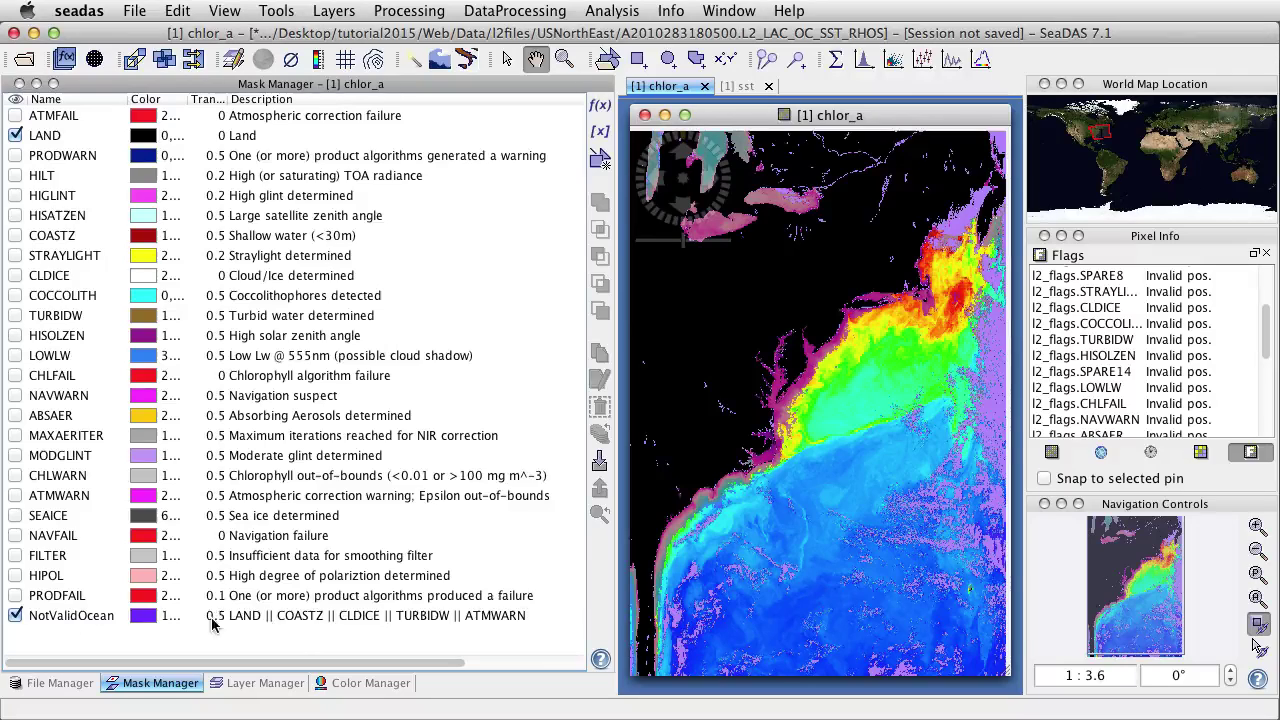
click(92, 616)
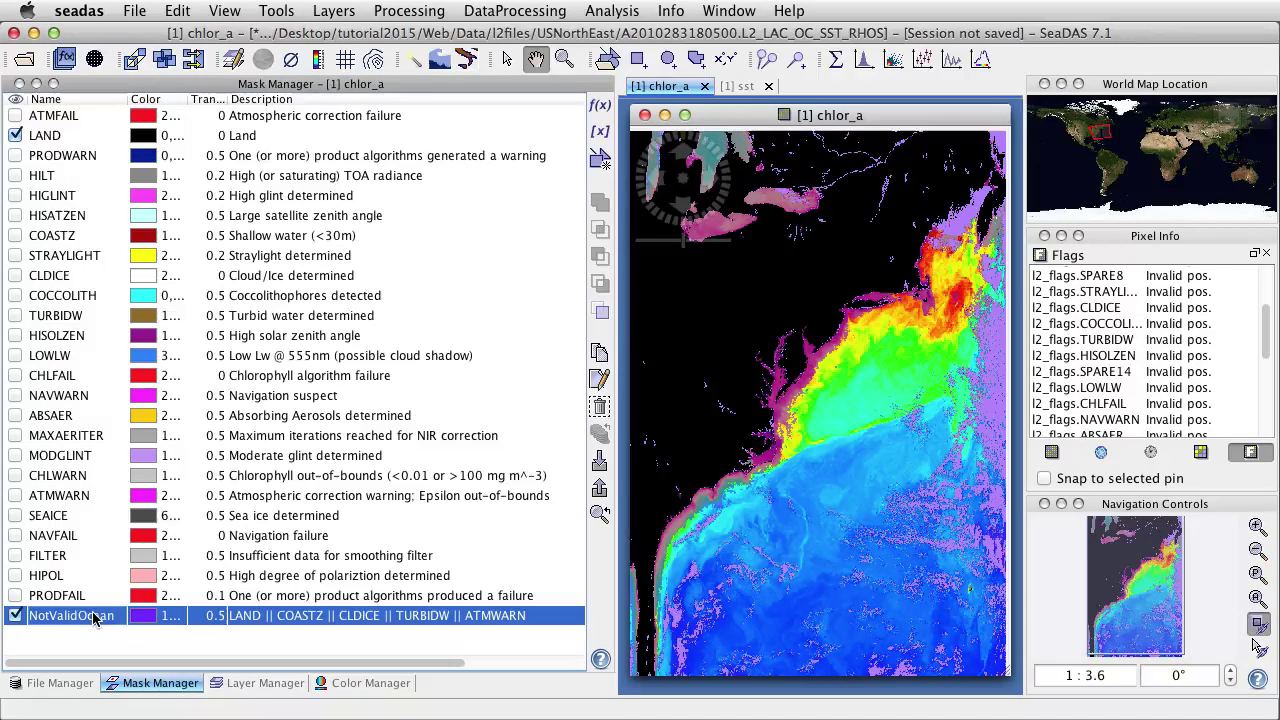
Step: Create new_mask_27 as the complement of NotValidOcean and hide the NotValidOcean overlay
click(599, 316)
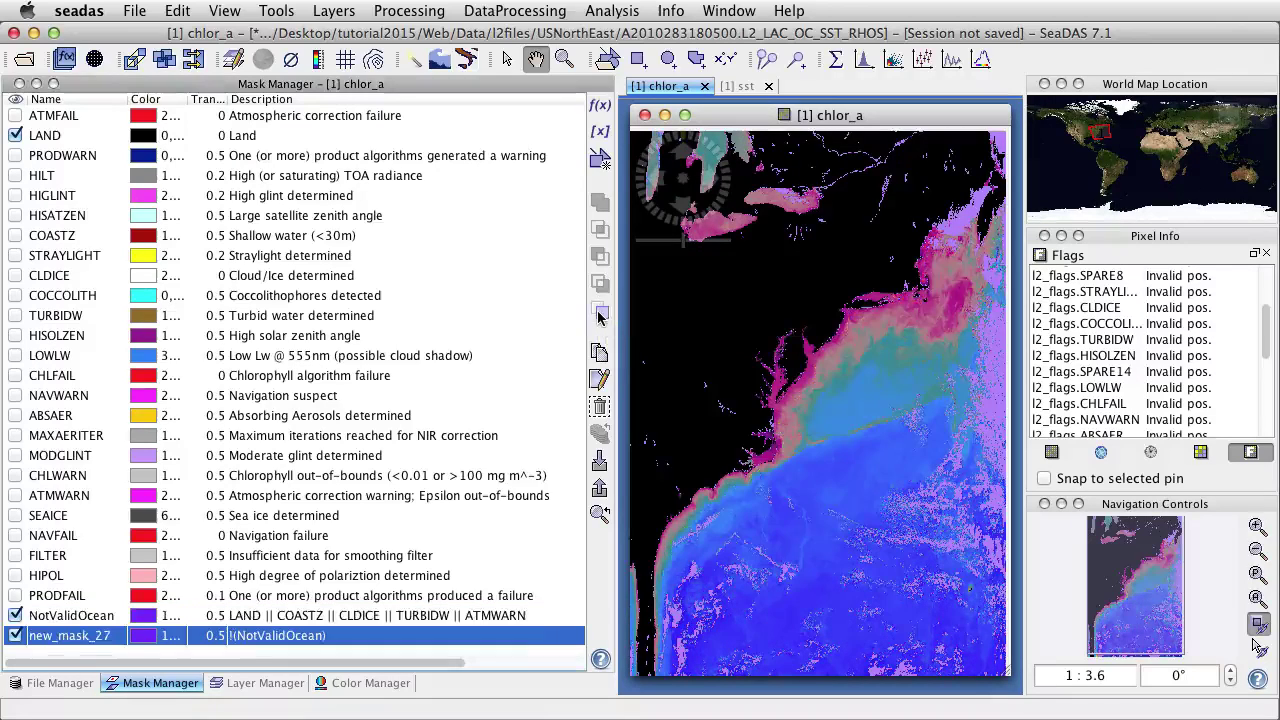
click(15, 615)
click(15, 635)
click(15, 635)
click(15, 635)
click(15, 635)
Step: Rename new_mask_27 to ValidOcean and leave its overlay hidden
double_click(73, 637)
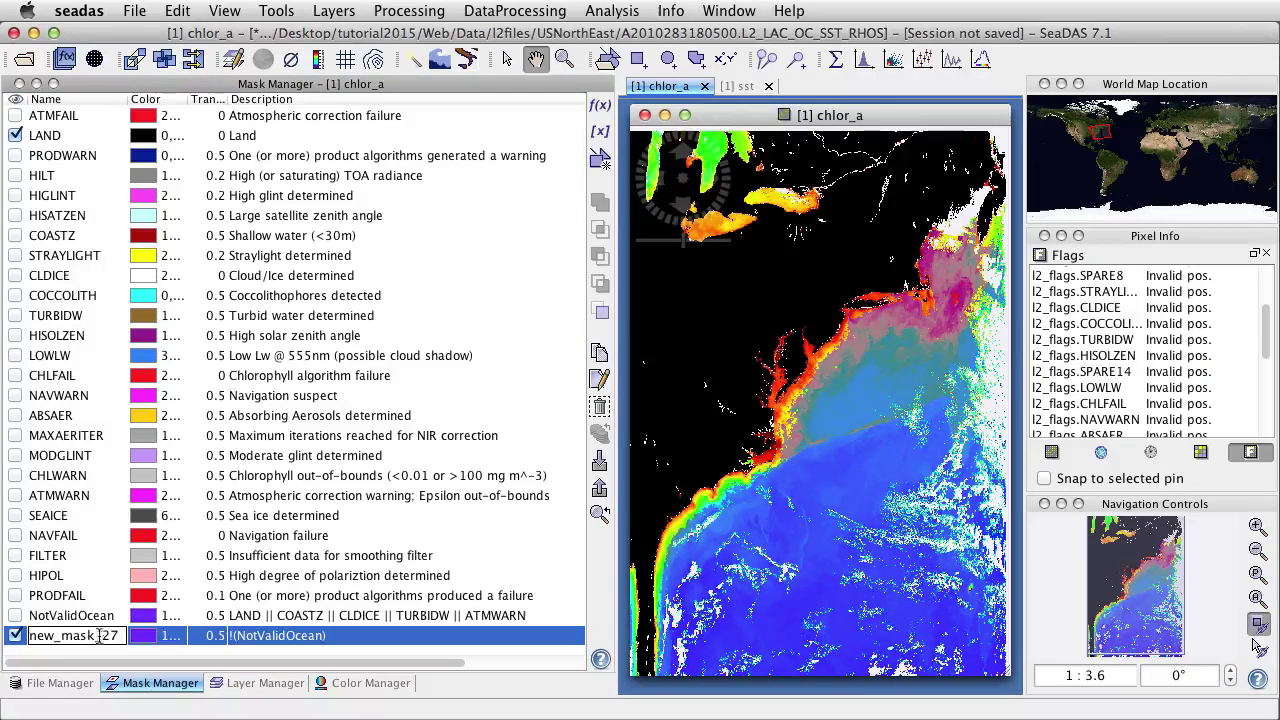
drag(124, 636, 14, 628)
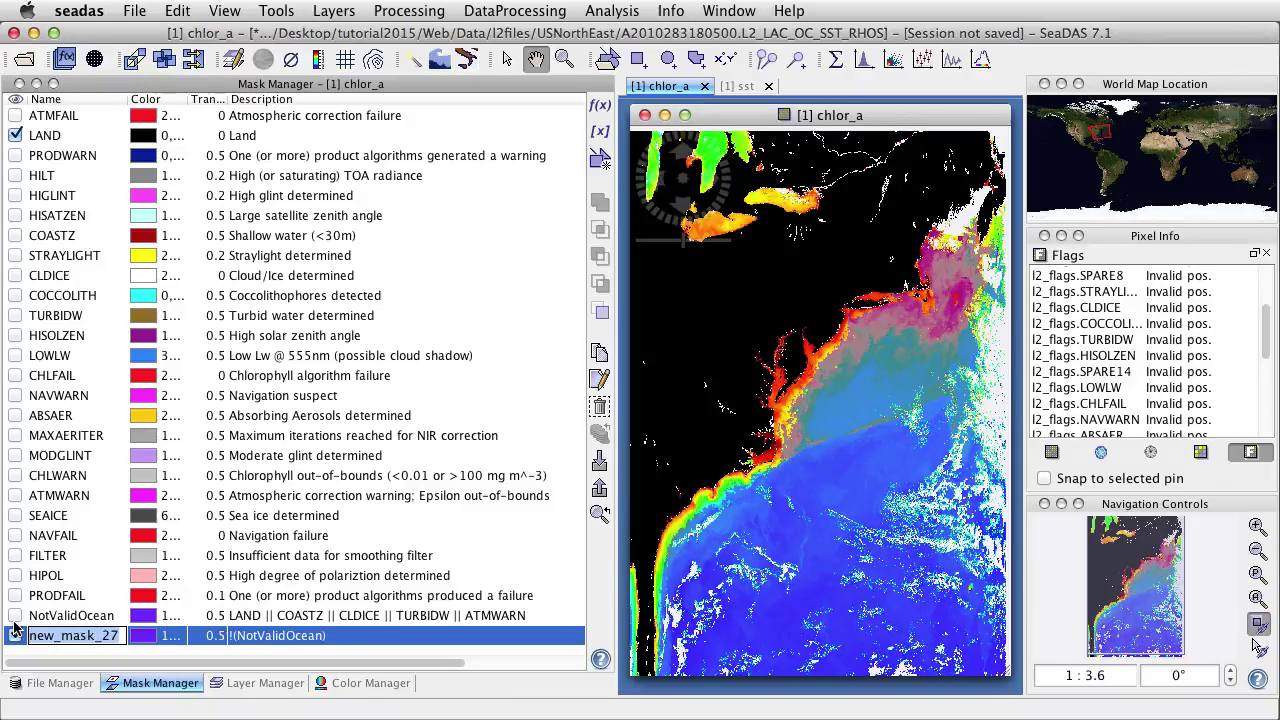
text(ValidOcean)
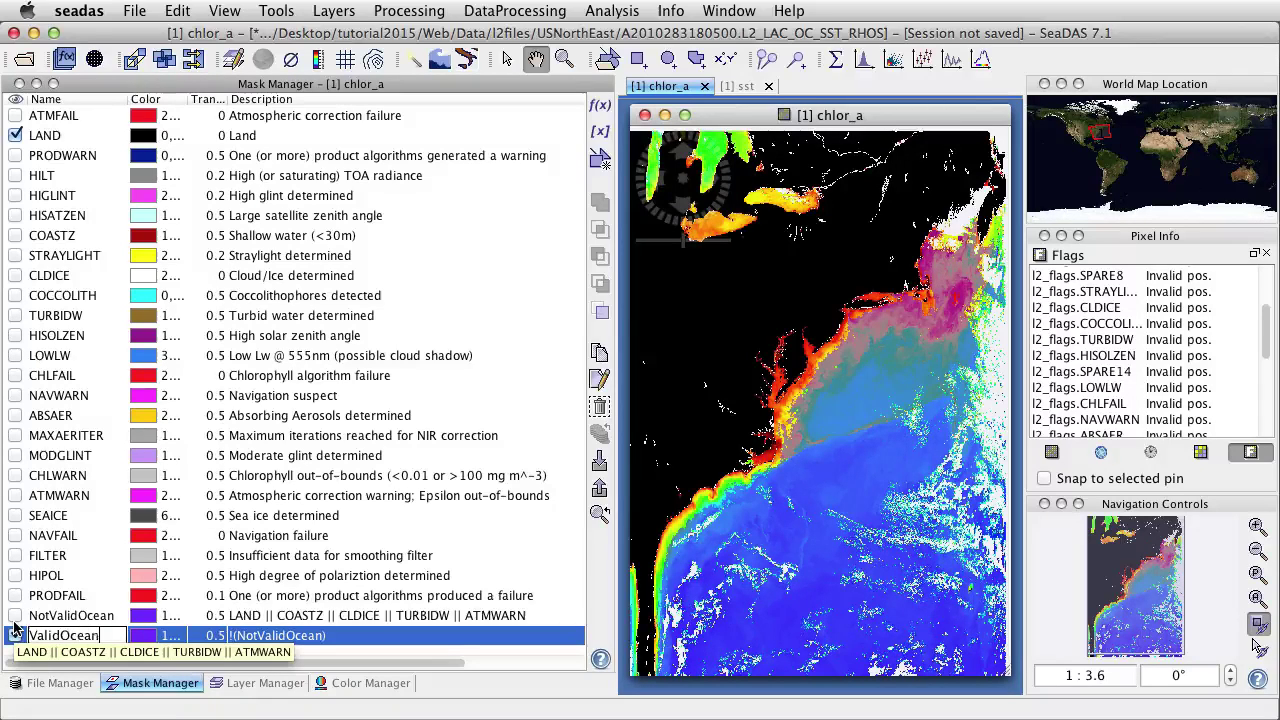
key(Return)
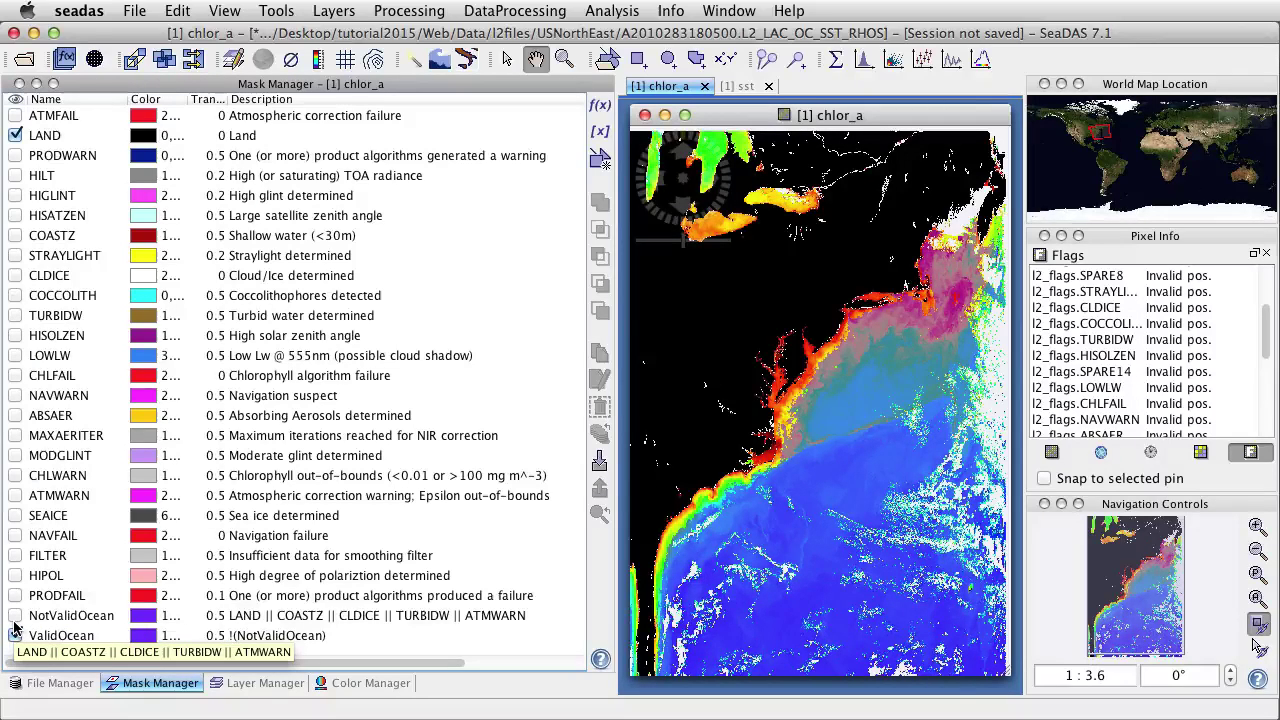
click(15, 635)
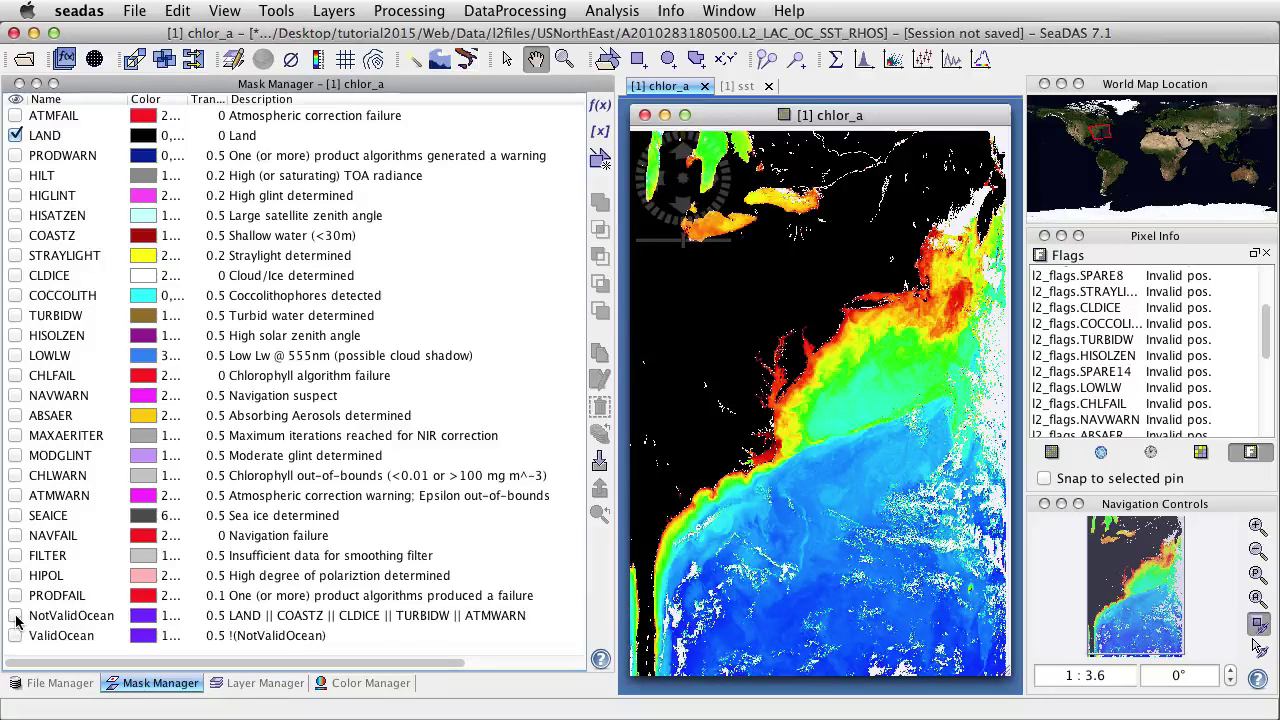
Step: Turn NotValidOcean back on, colour it grey and set its transparency from 0.5 to 0
click(15, 616)
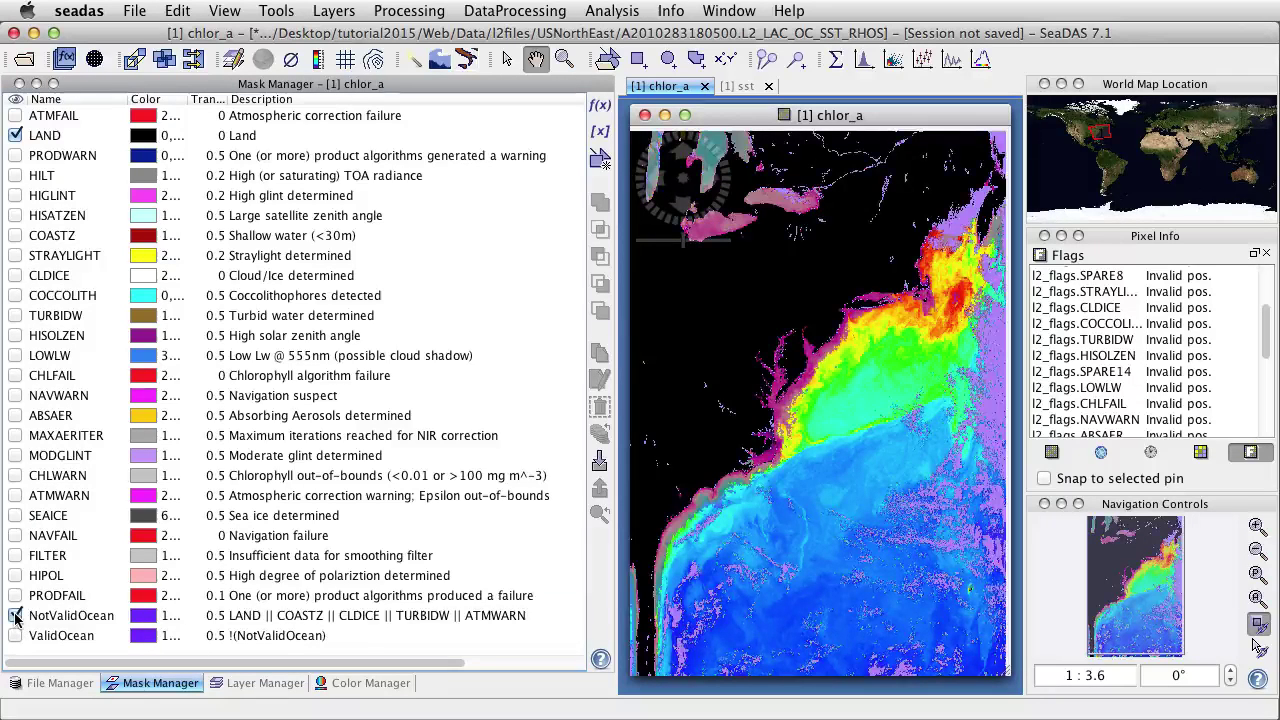
click(160, 617)
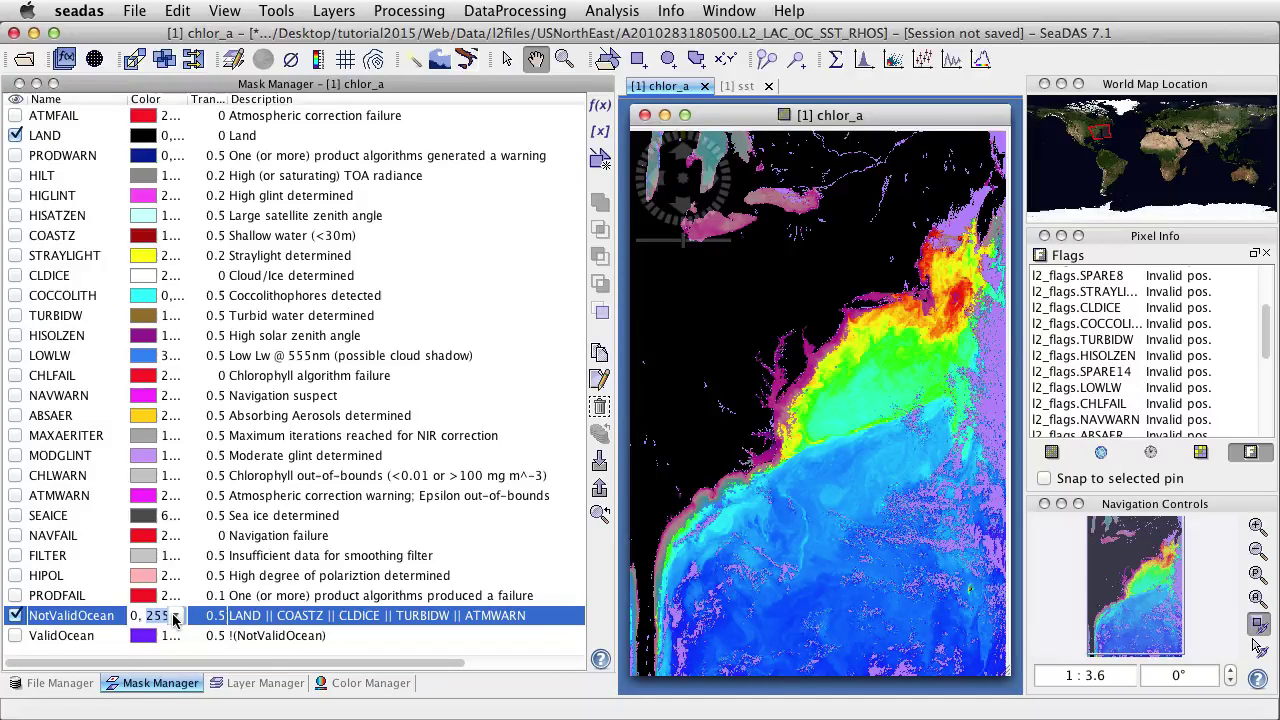
click(175, 619)
click(265, 658)
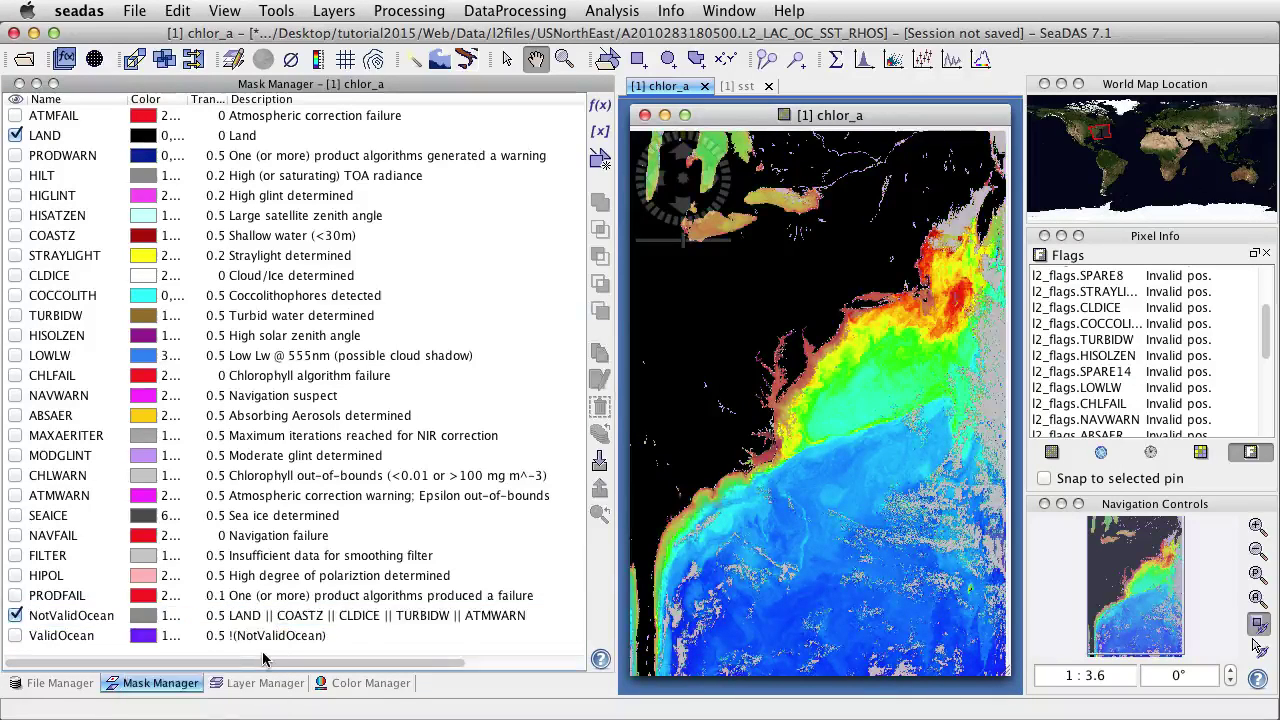
click(216, 617)
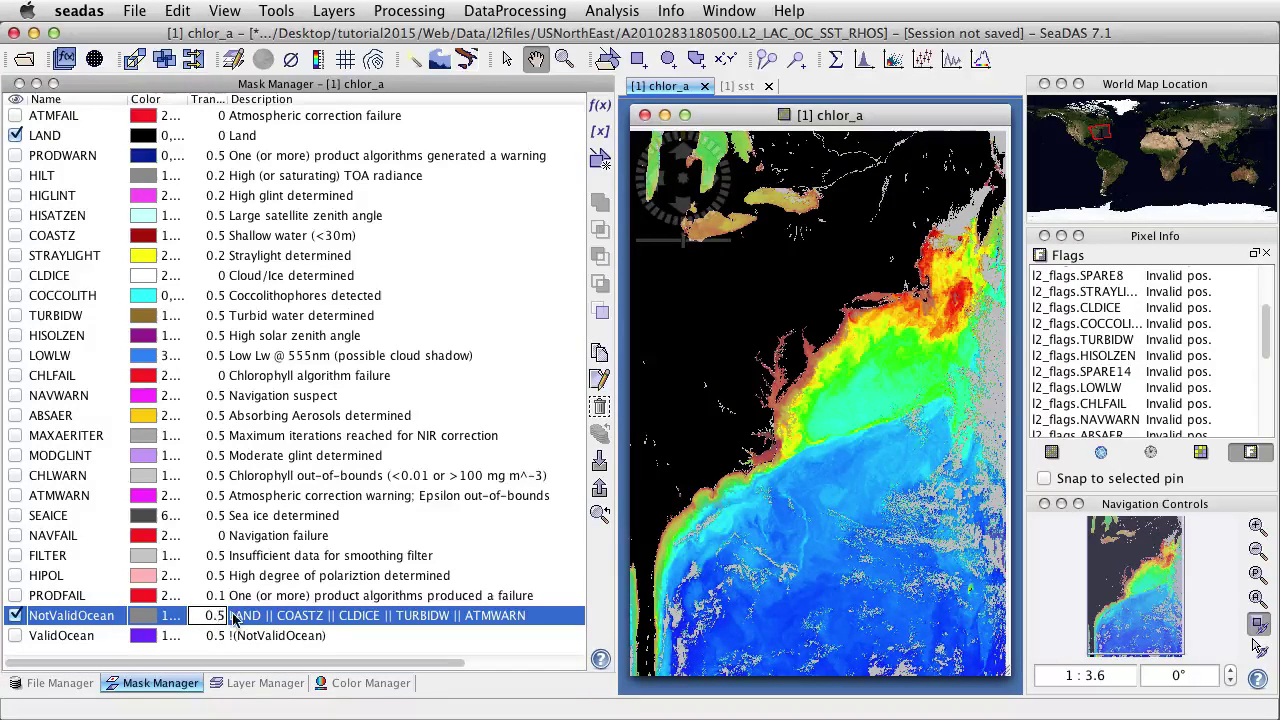
drag(221, 615, 207, 615)
text(0)
key(Return)
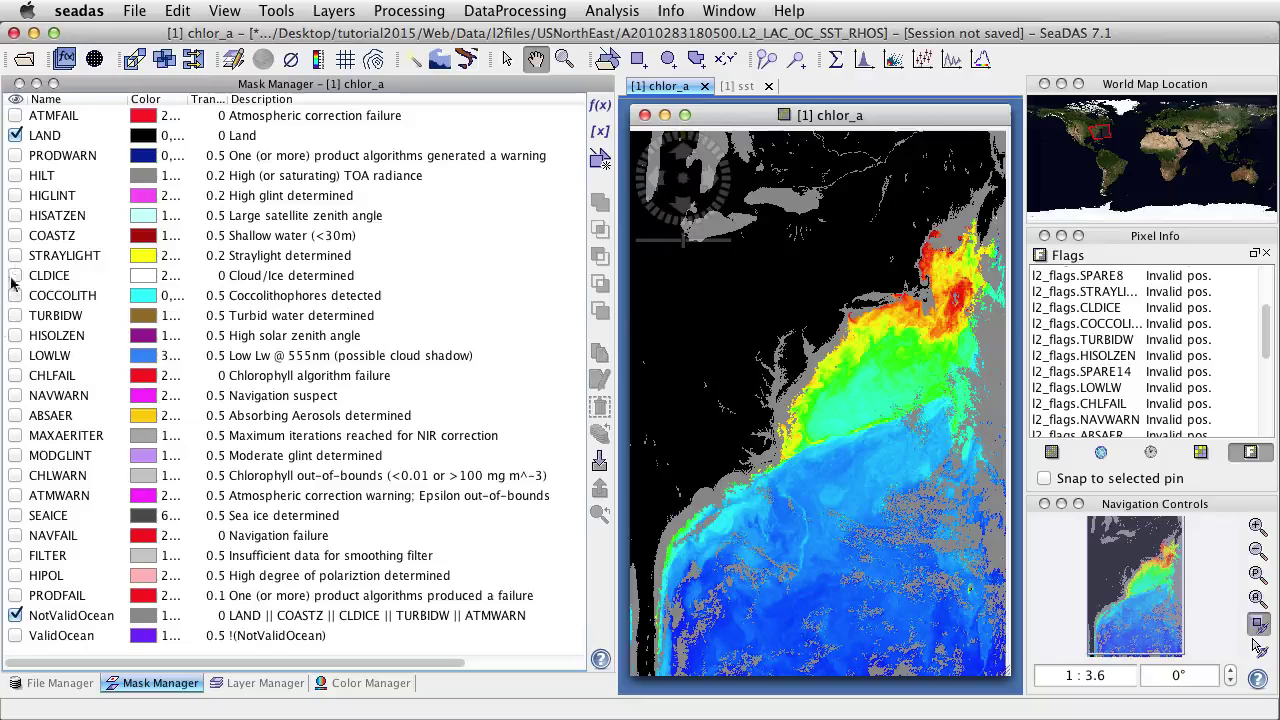
Step: Toggle the LAND mask off and on, then start a new logical band-maths mask with f(x)
click(15, 135)
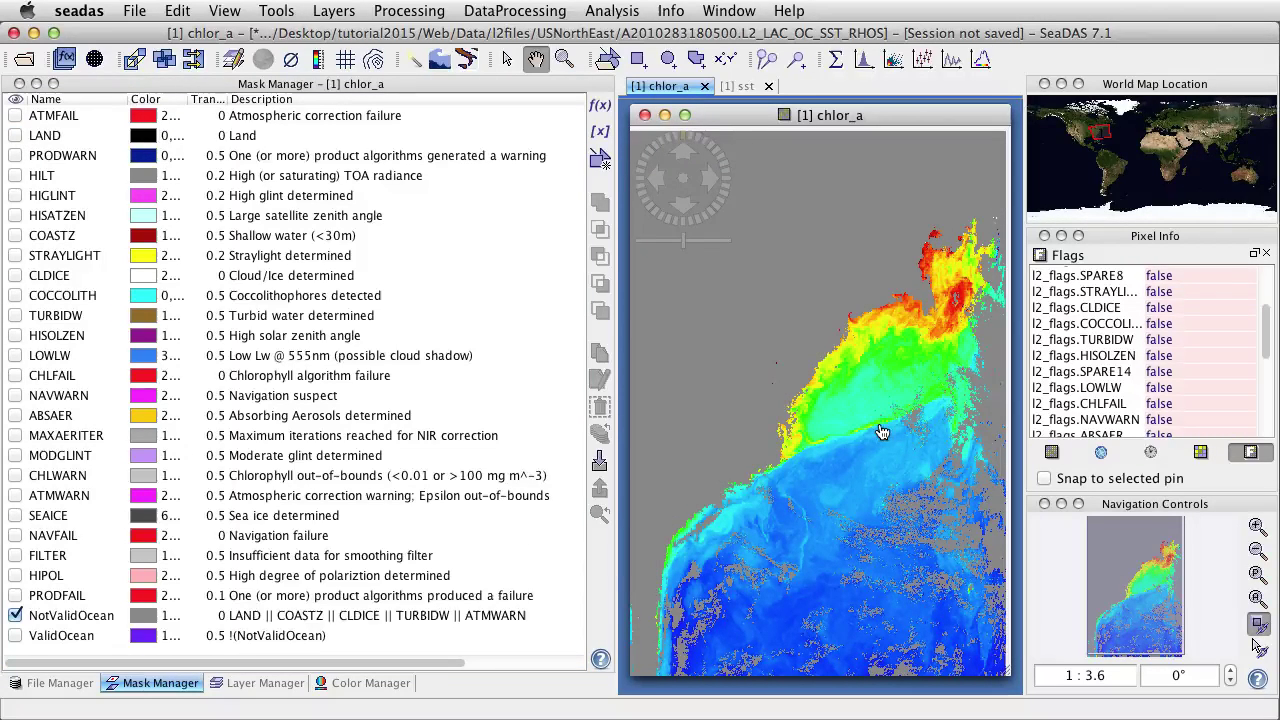
click(15, 135)
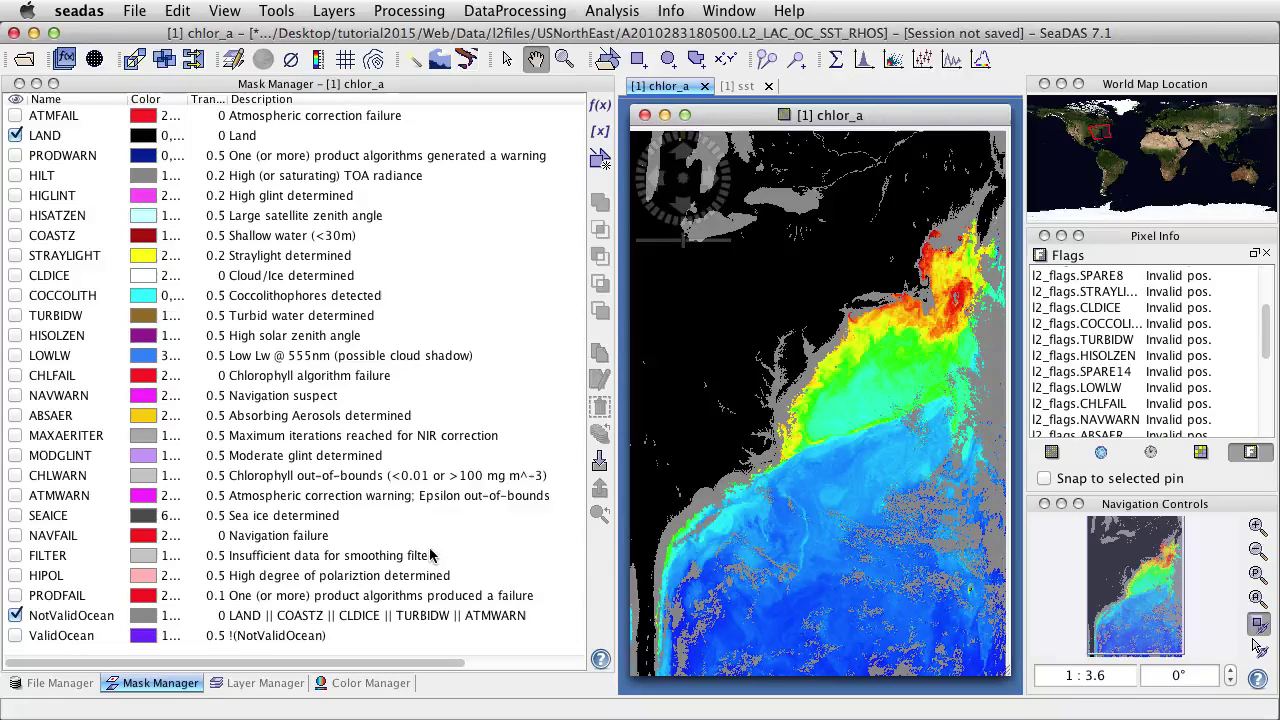
click(598, 111)
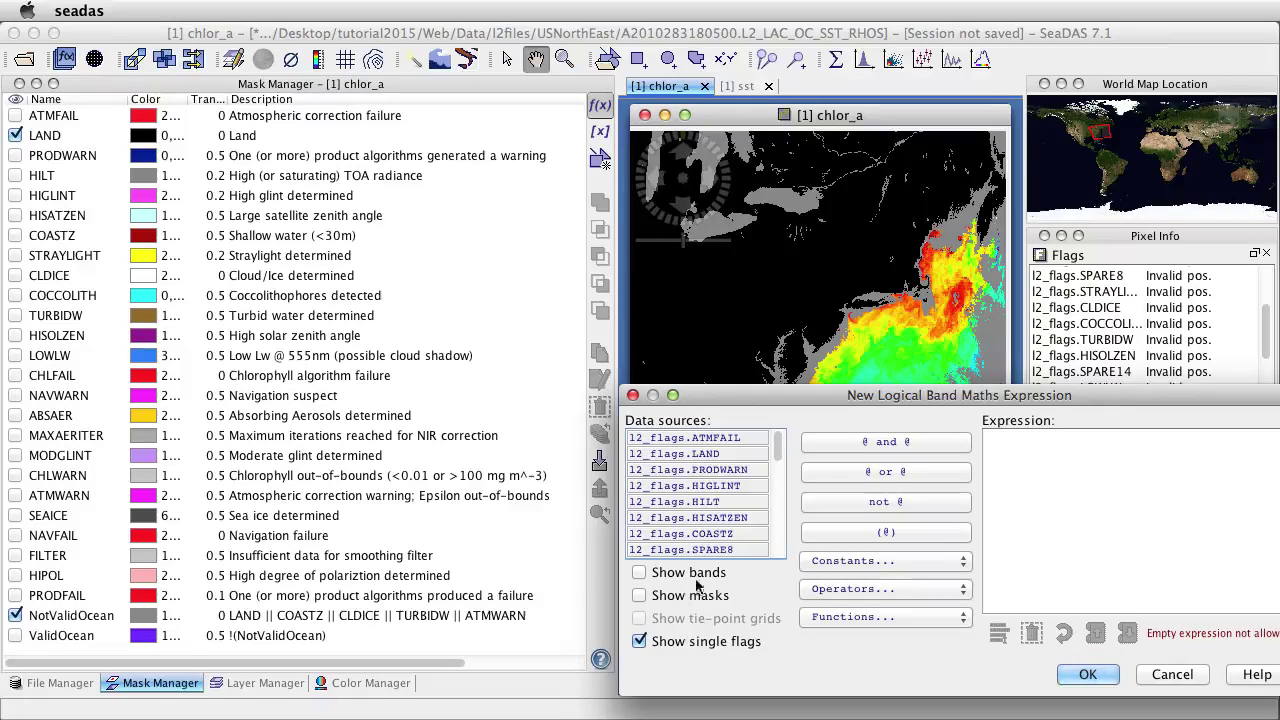
Step: Define new_mask_28 with the expression sst >= 25, using bands instead of single flags
click(640, 641)
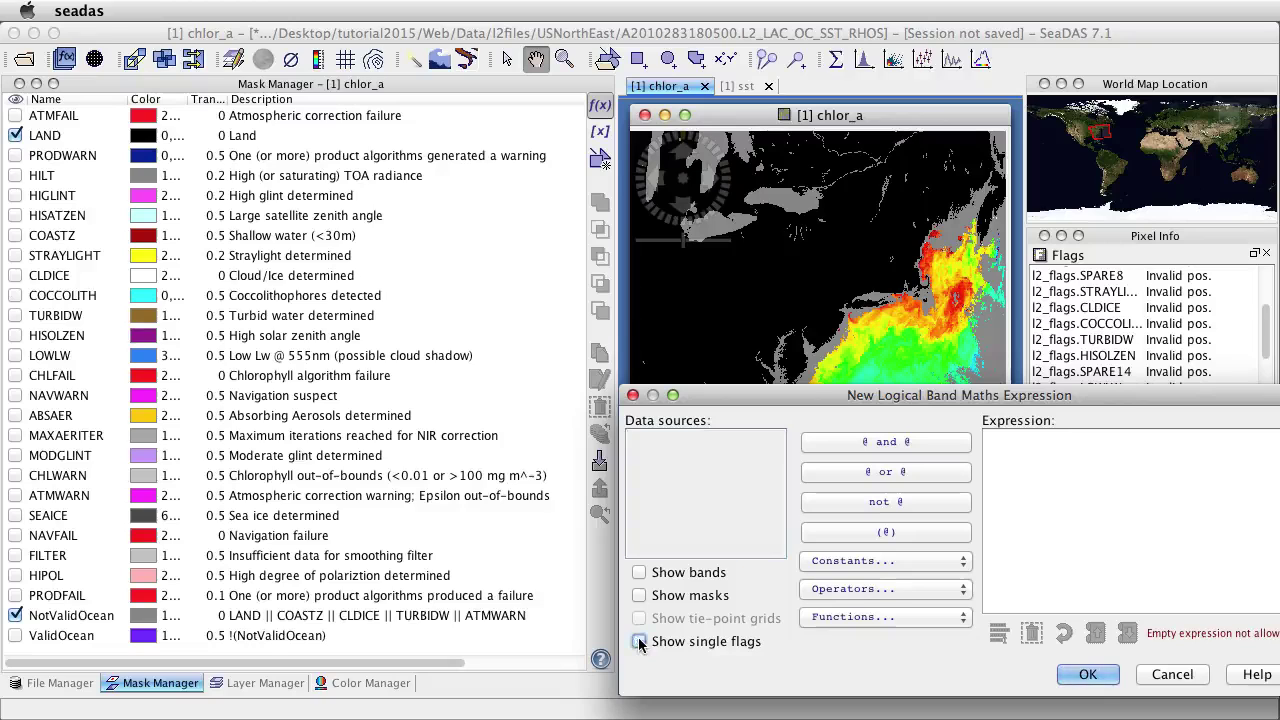
click(640, 573)
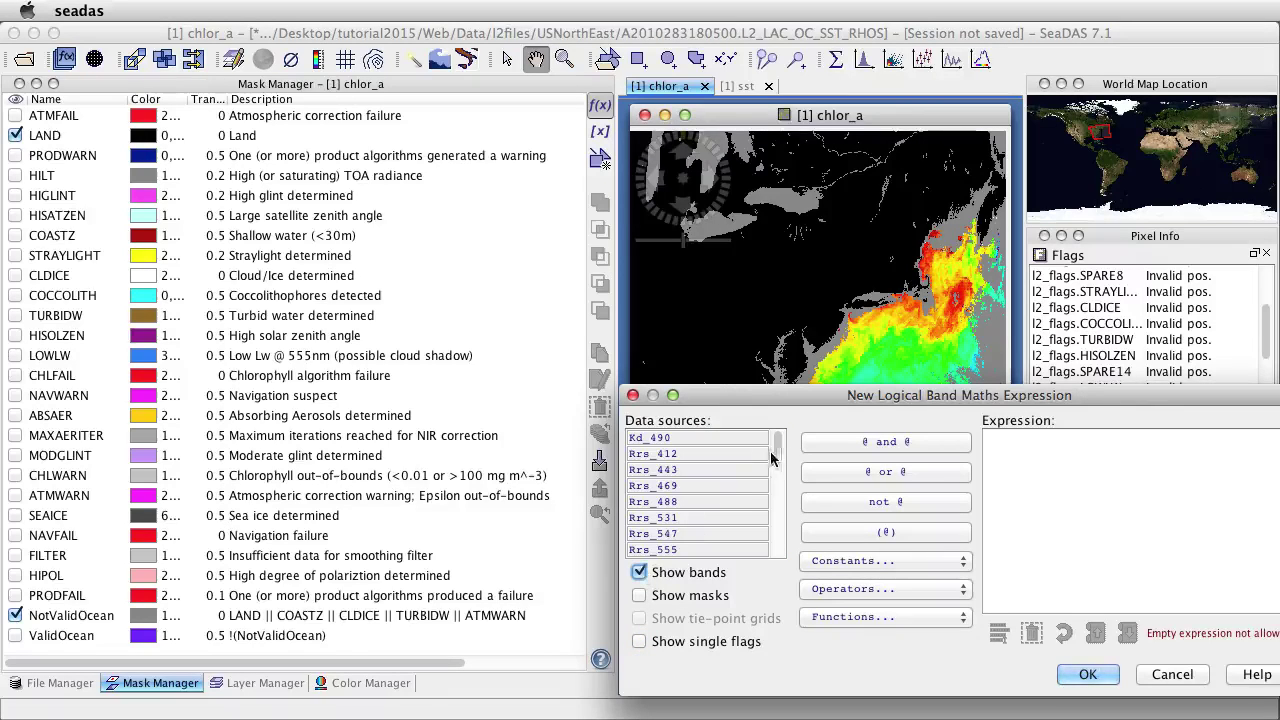
scroll(778, 452, down, 1)
scroll(778, 452, down, 5)
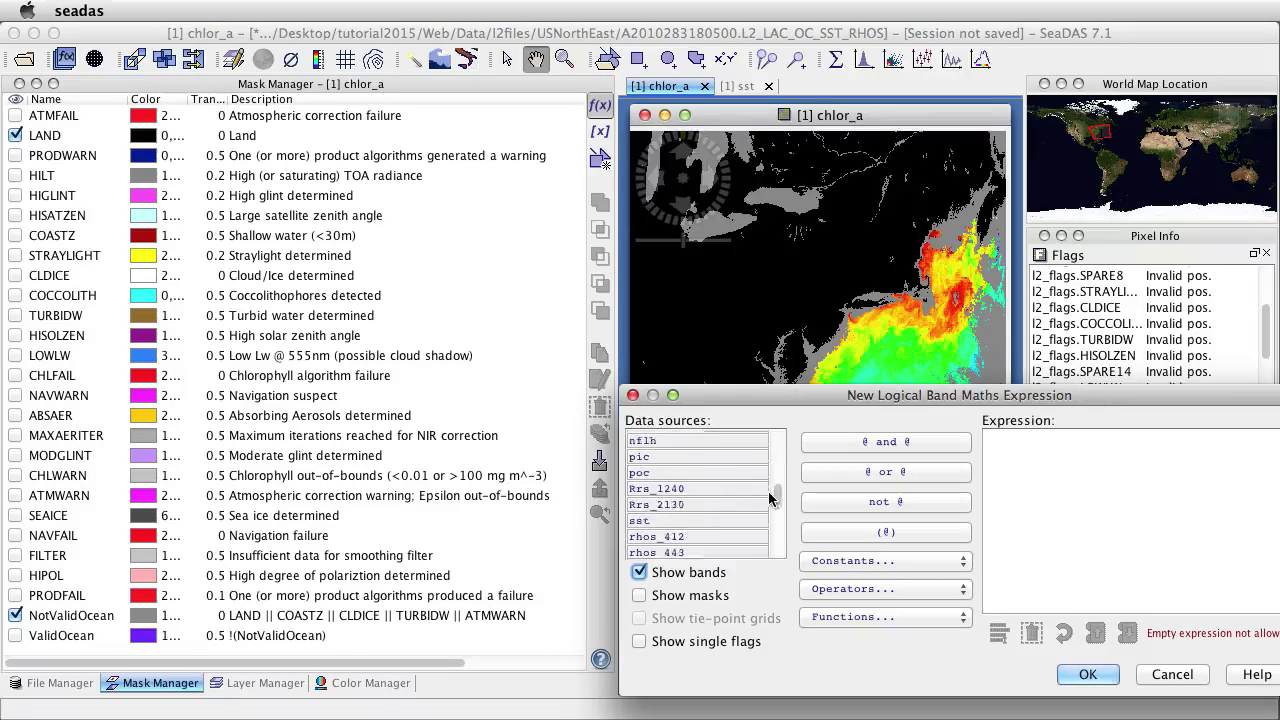
double_click(677, 482)
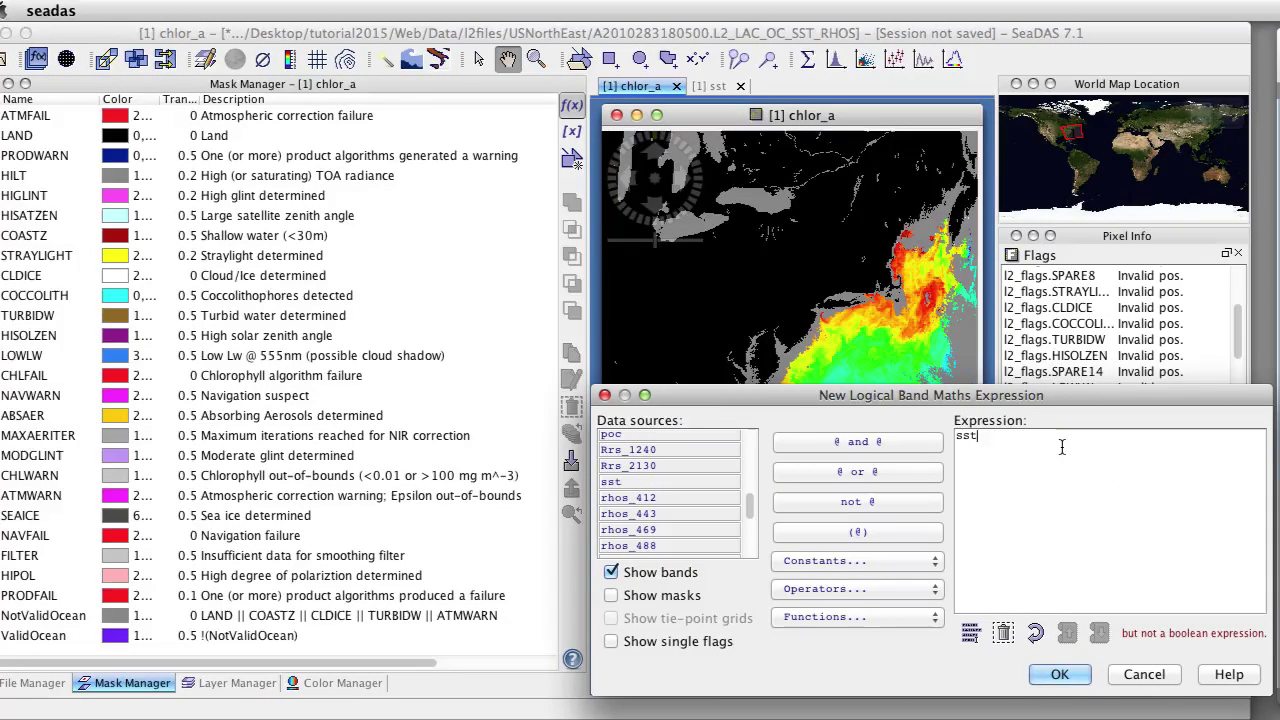
text(>)
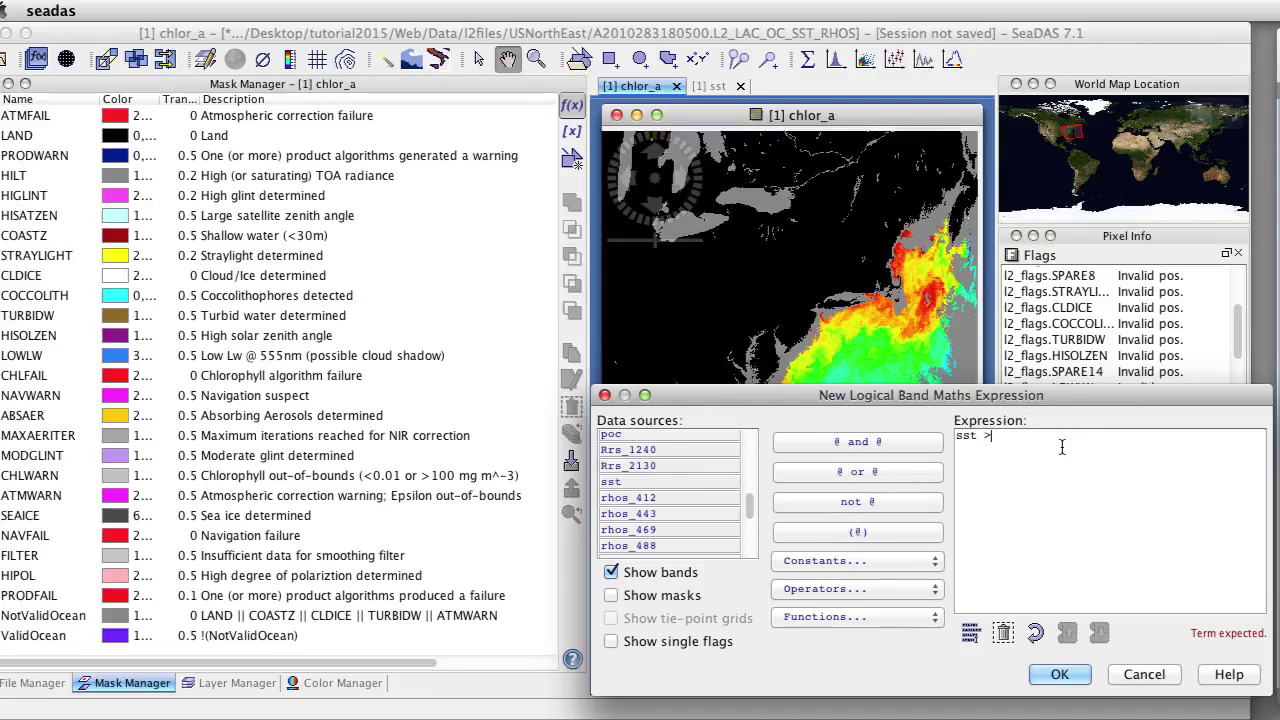
text(= 25)
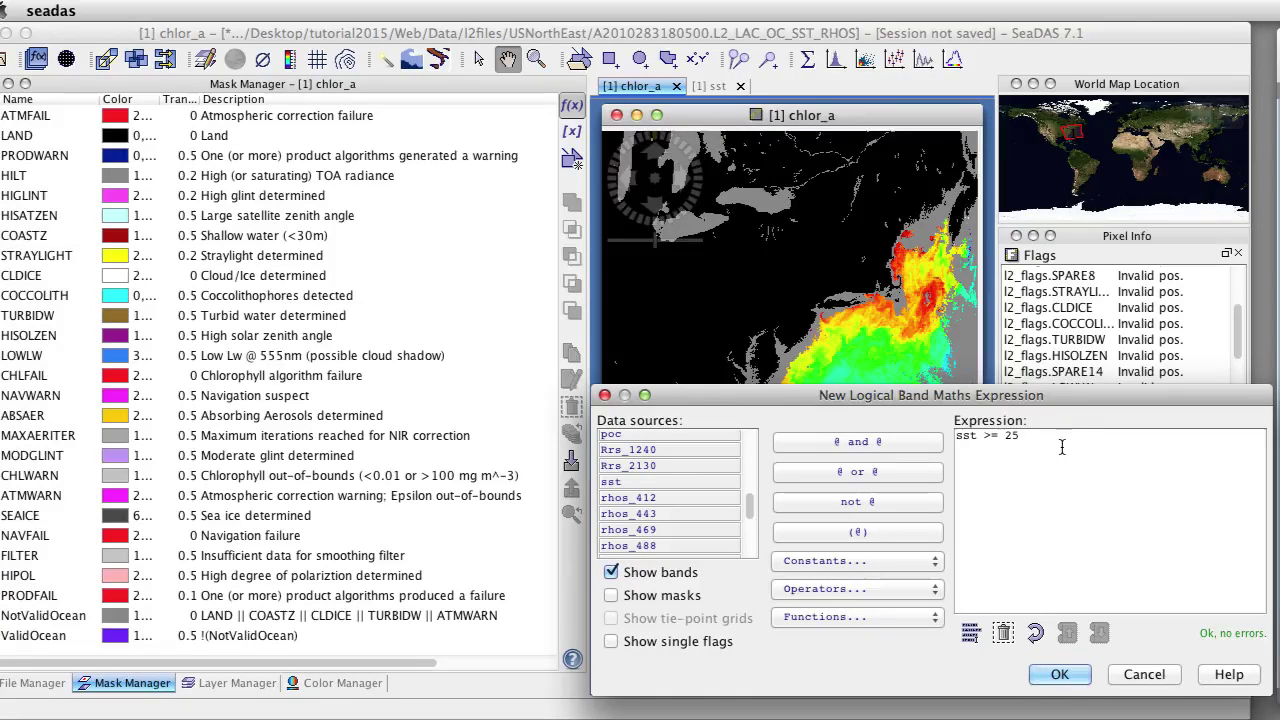
click(1057, 674)
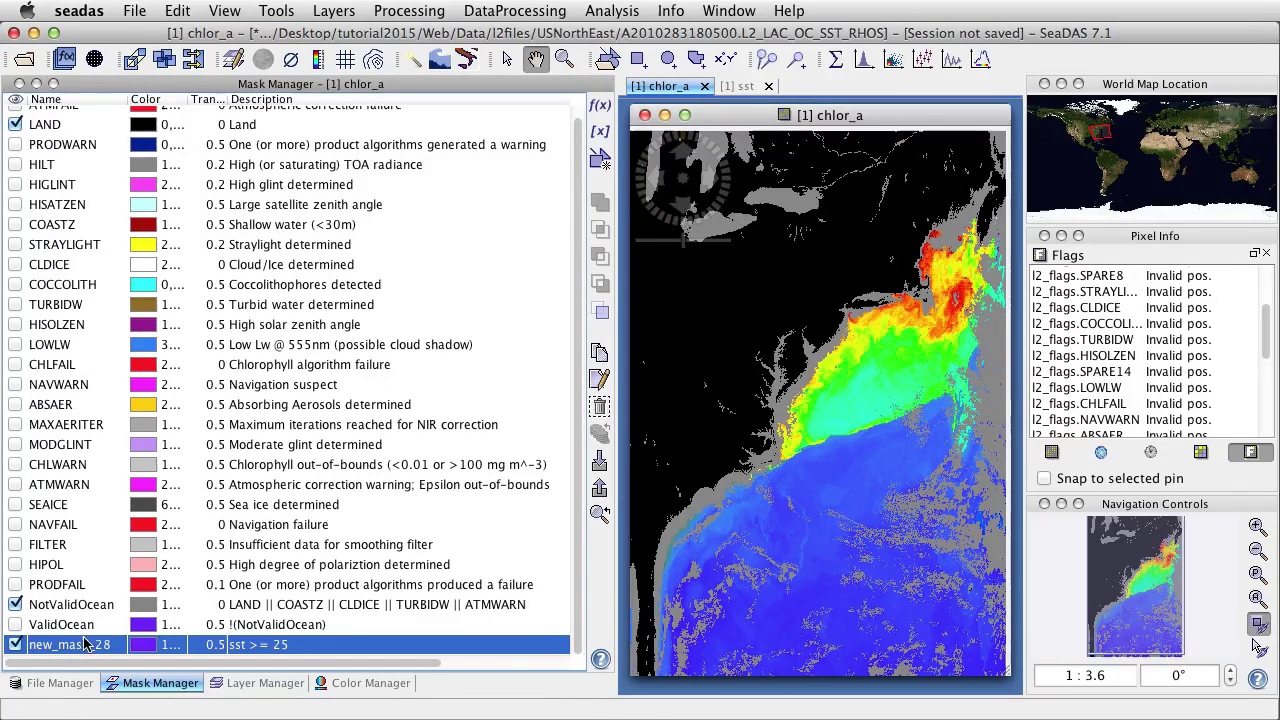
click(14, 604)
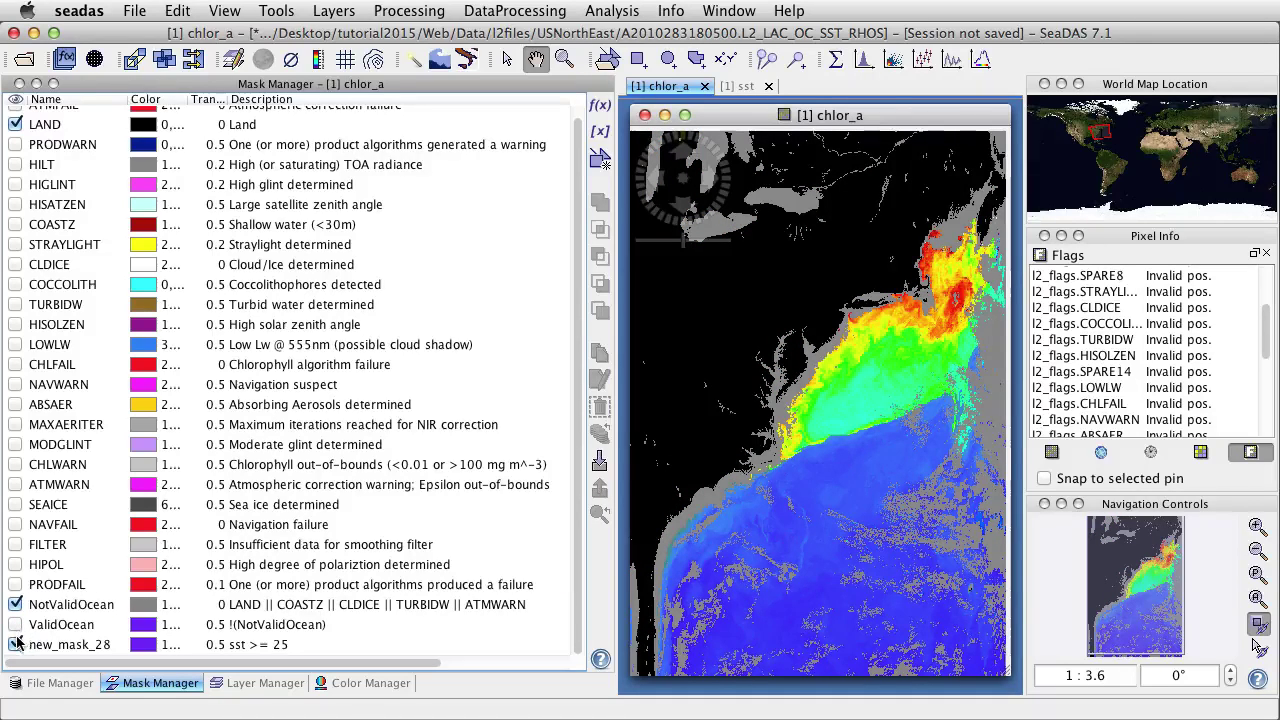
click(15, 644)
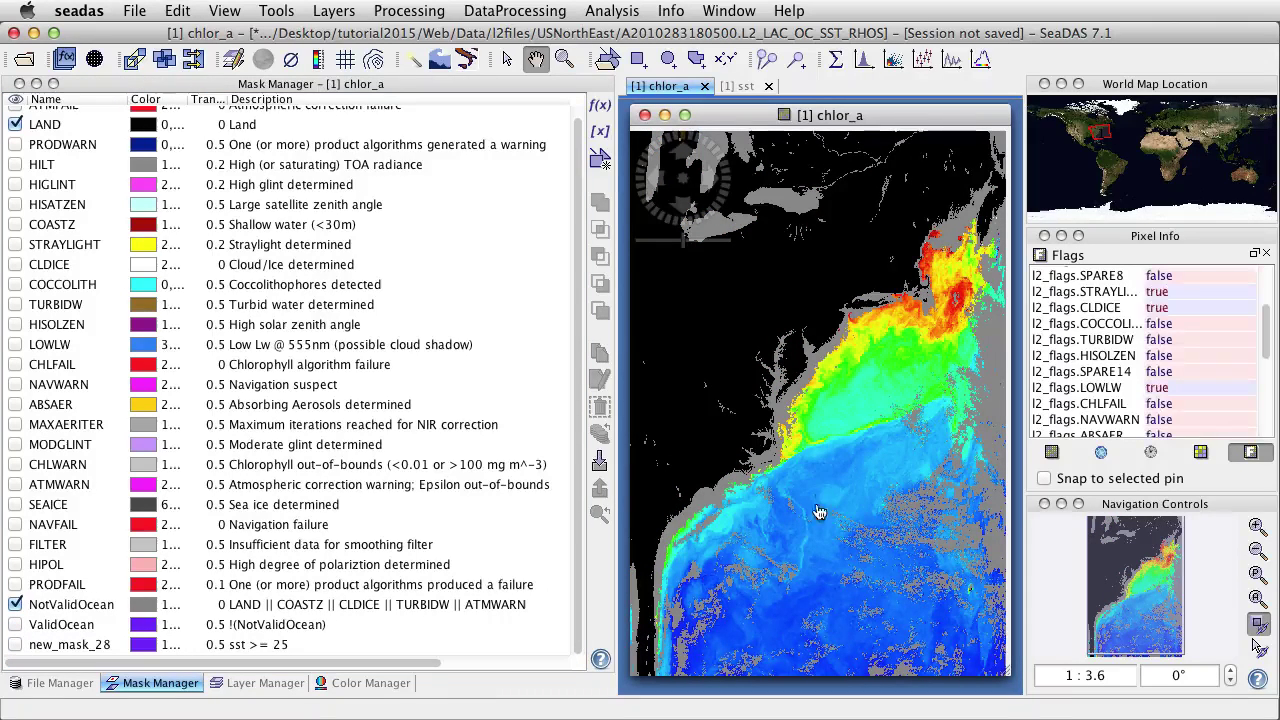
click(15, 644)
click(15, 644)
click(15, 644)
click(15, 644)
click(15, 644)
click(15, 644)
click(15, 644)
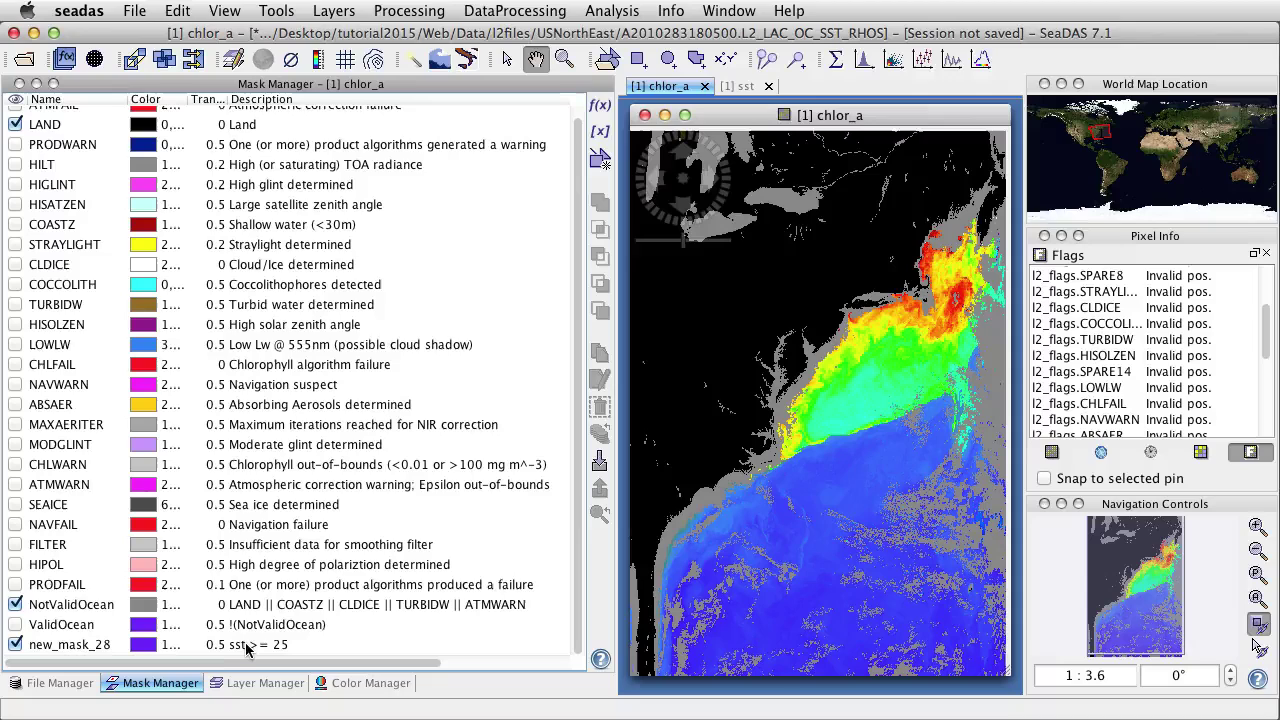
click(60, 648)
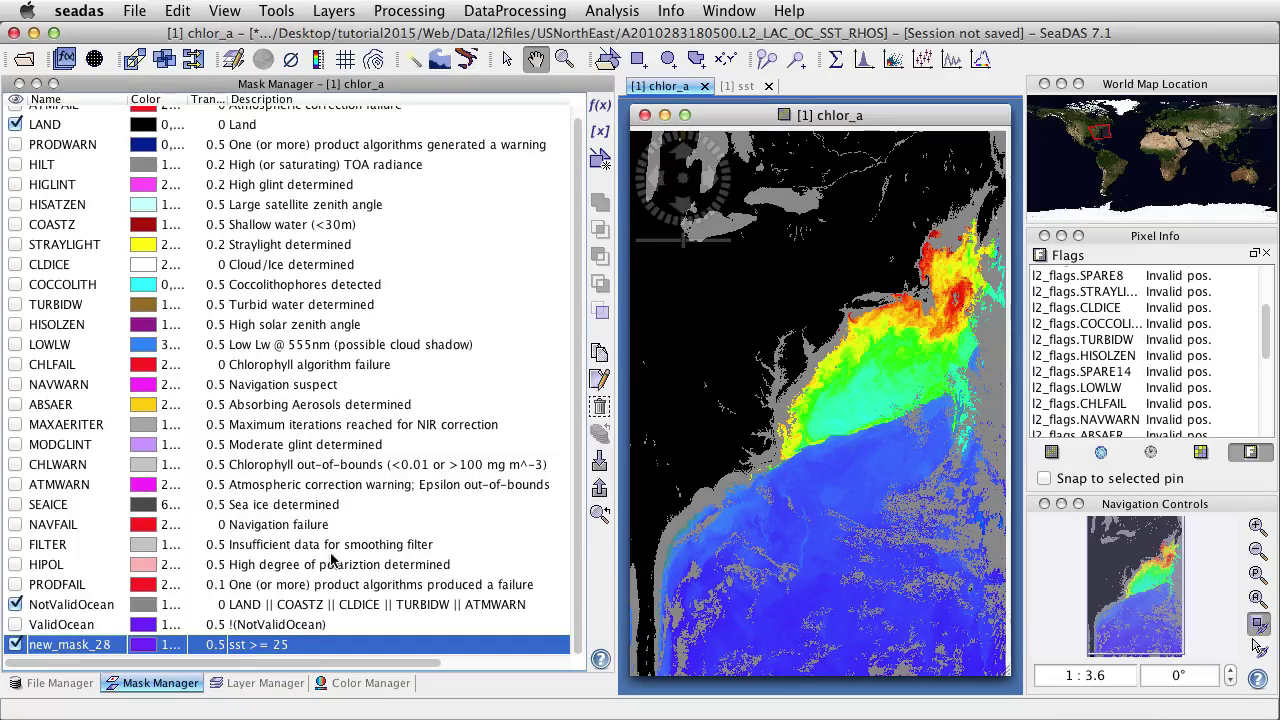
Step: Change new_mask_28's expression to 'sst >= 25 and ValidOcean'
click(599, 380)
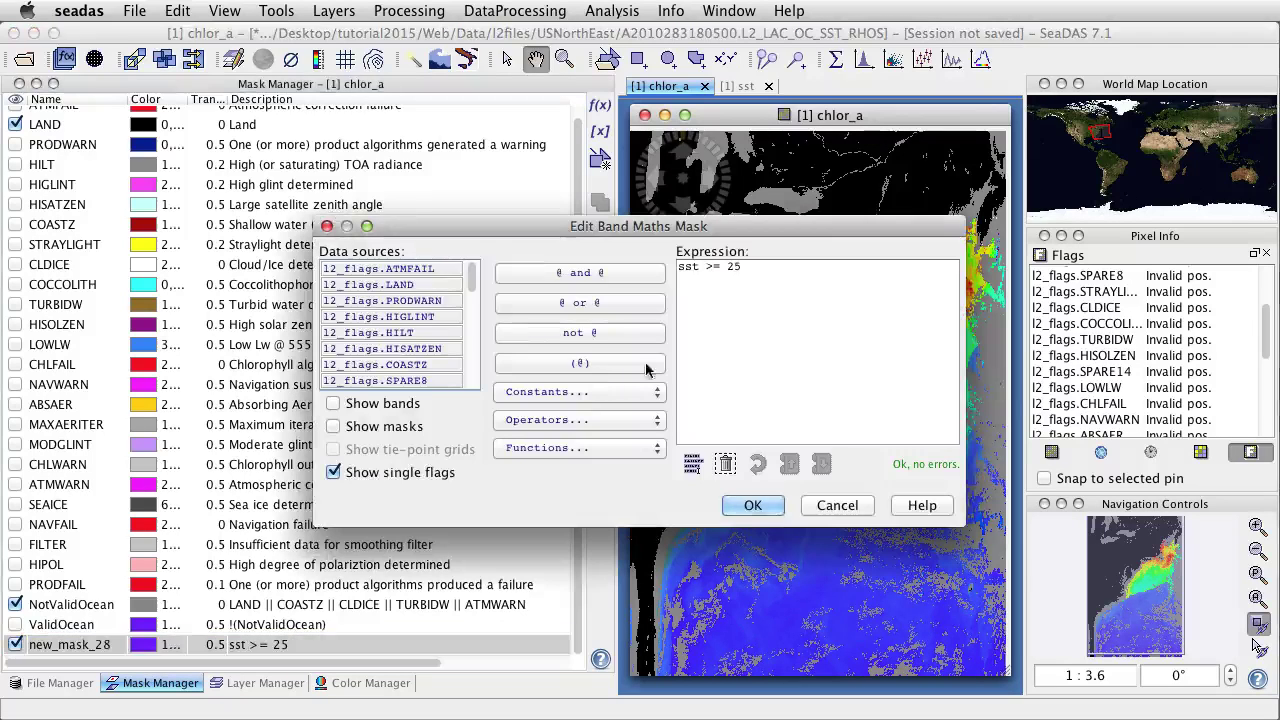
click(773, 268)
text(a)
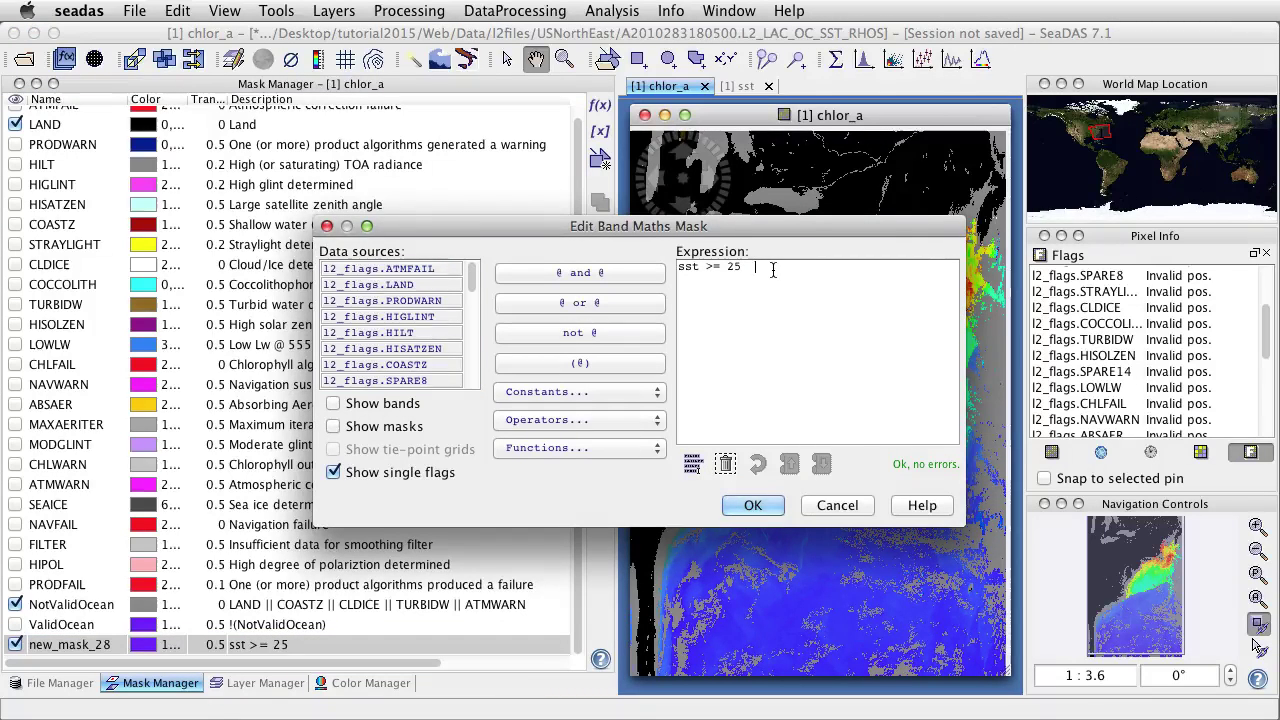
text(nd)
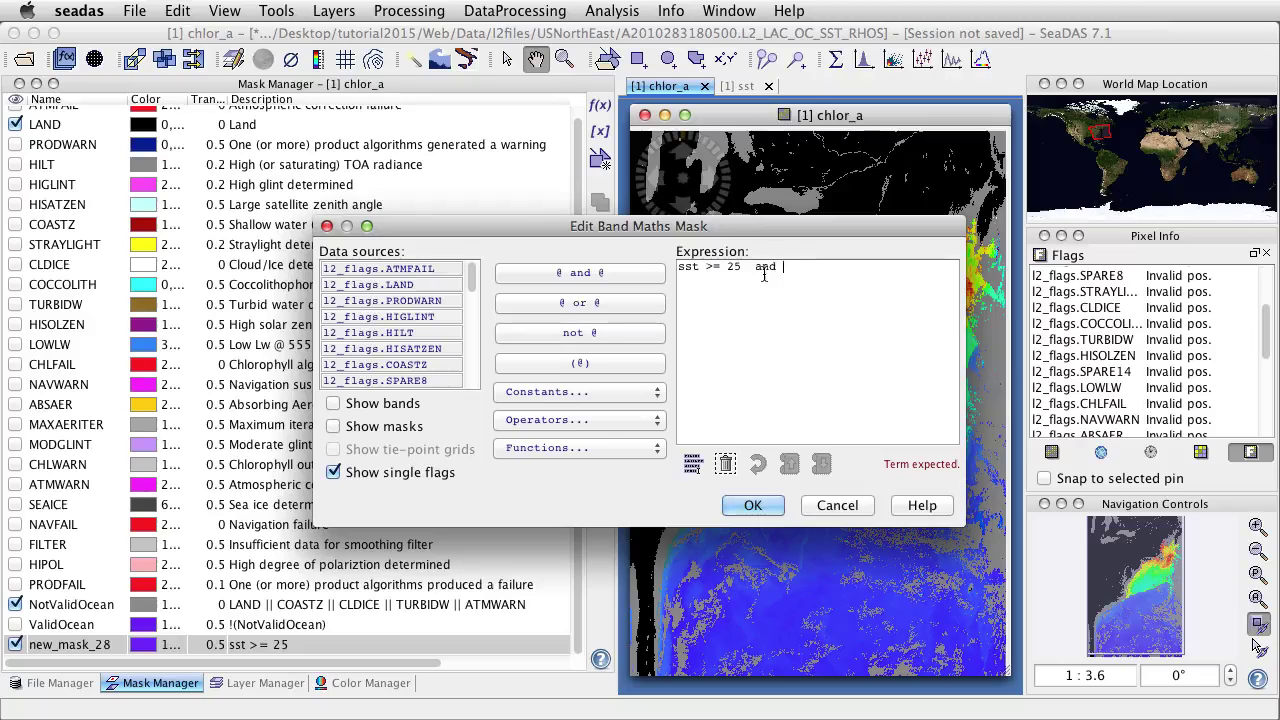
click(334, 427)
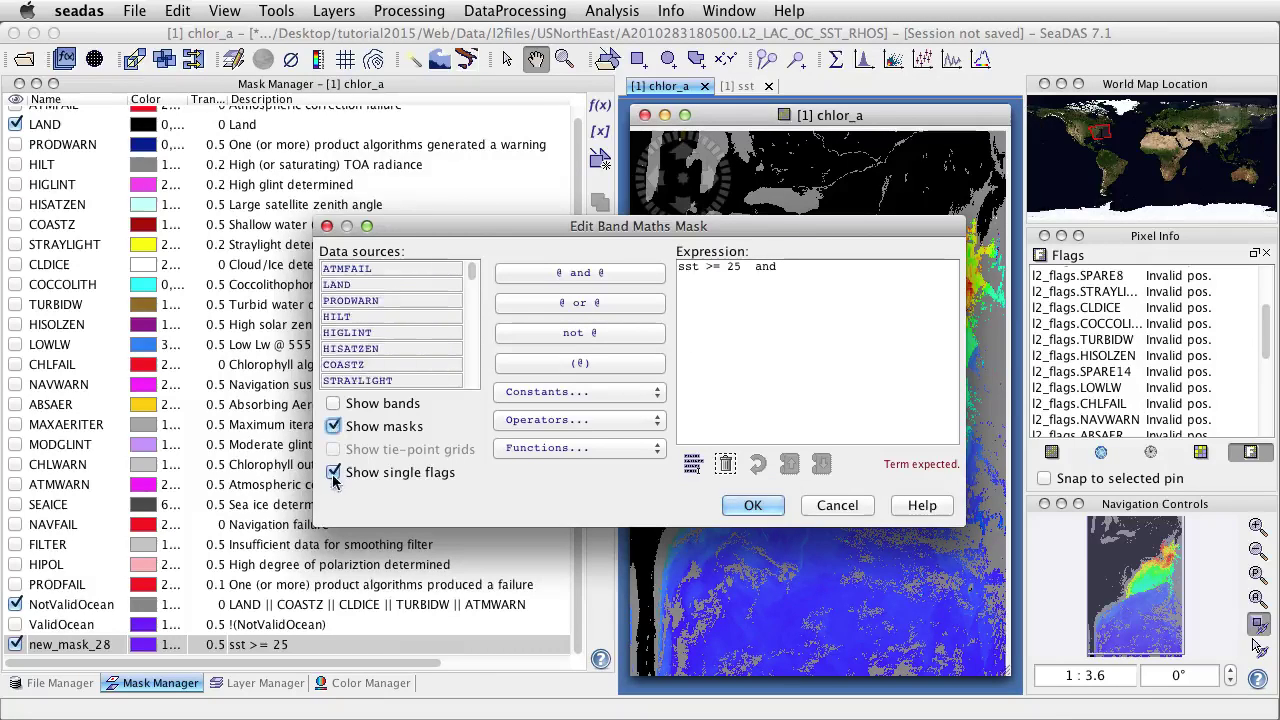
click(333, 474)
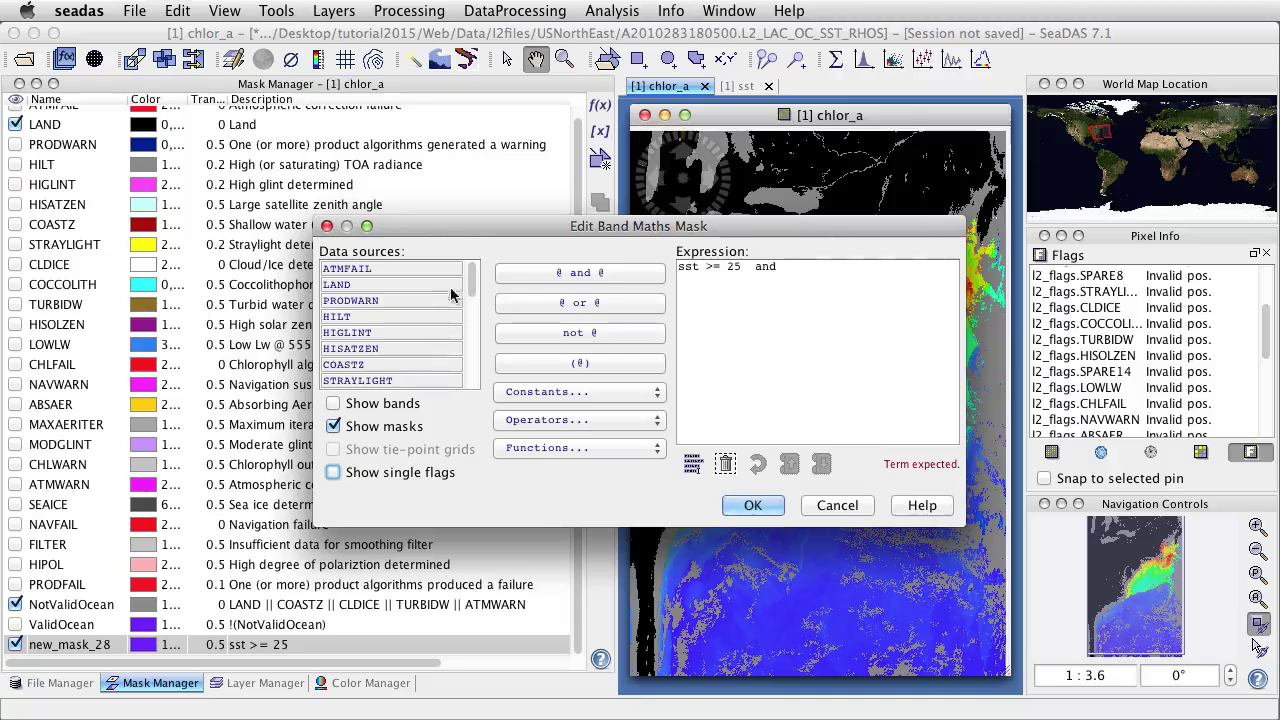
drag(472, 283, 471, 382)
click(372, 364)
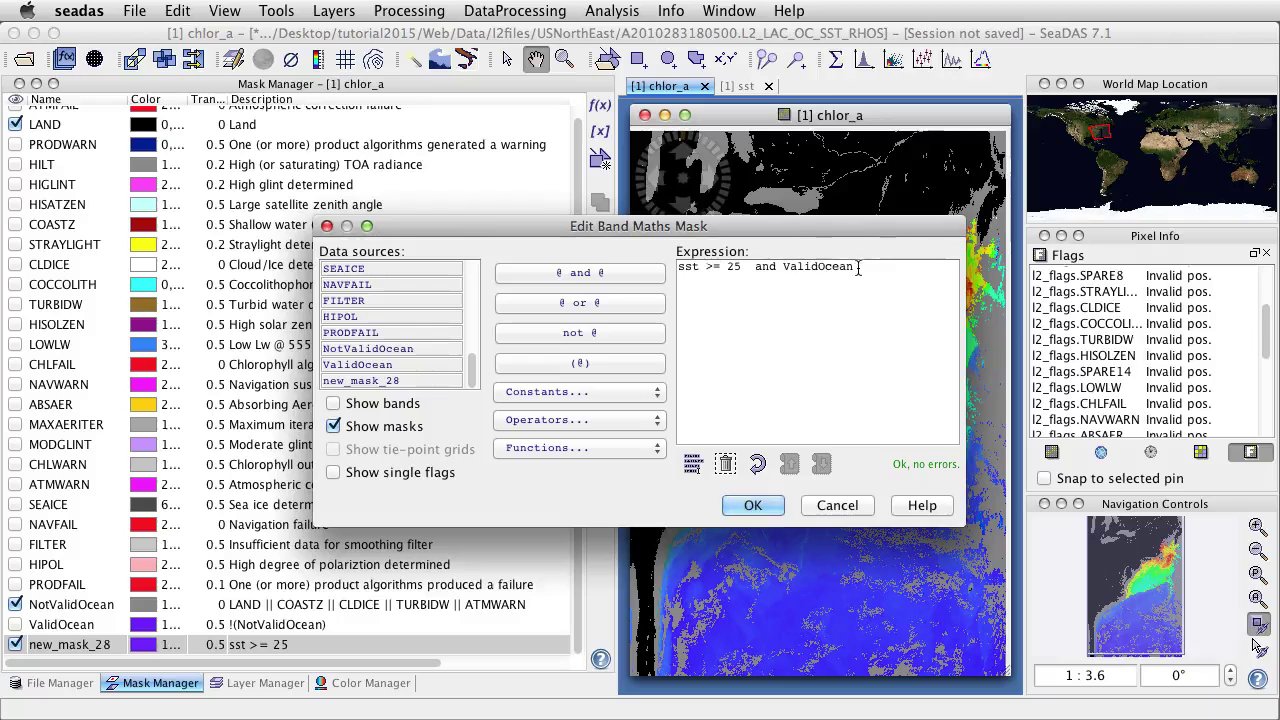
click(753, 506)
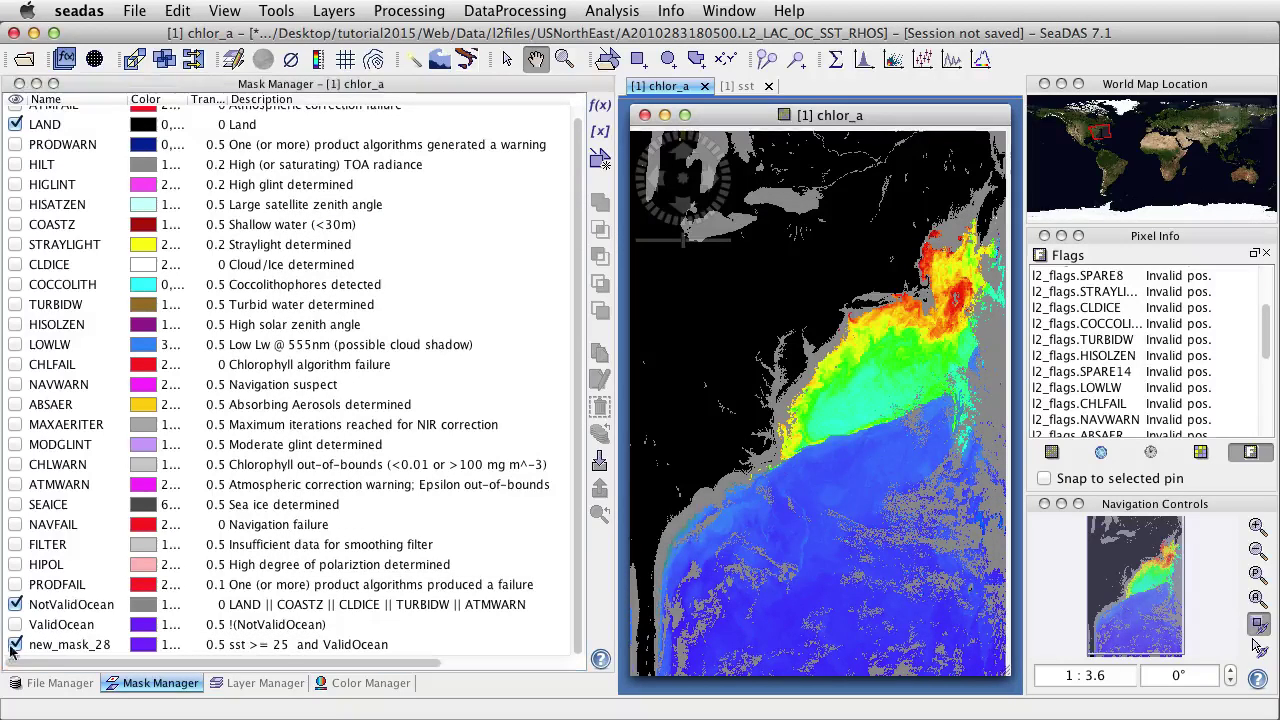
Step: Rename new_mask_28 to GulfStream
click(66, 648)
click(68, 646)
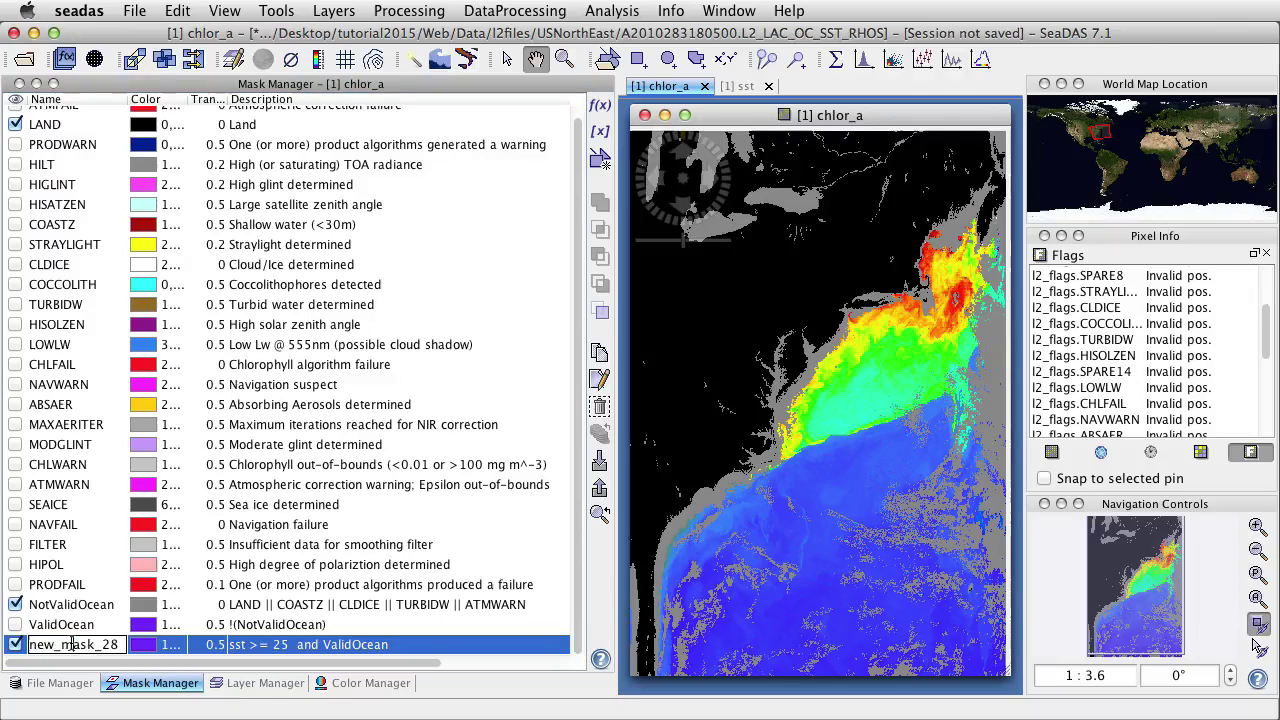
text(G)
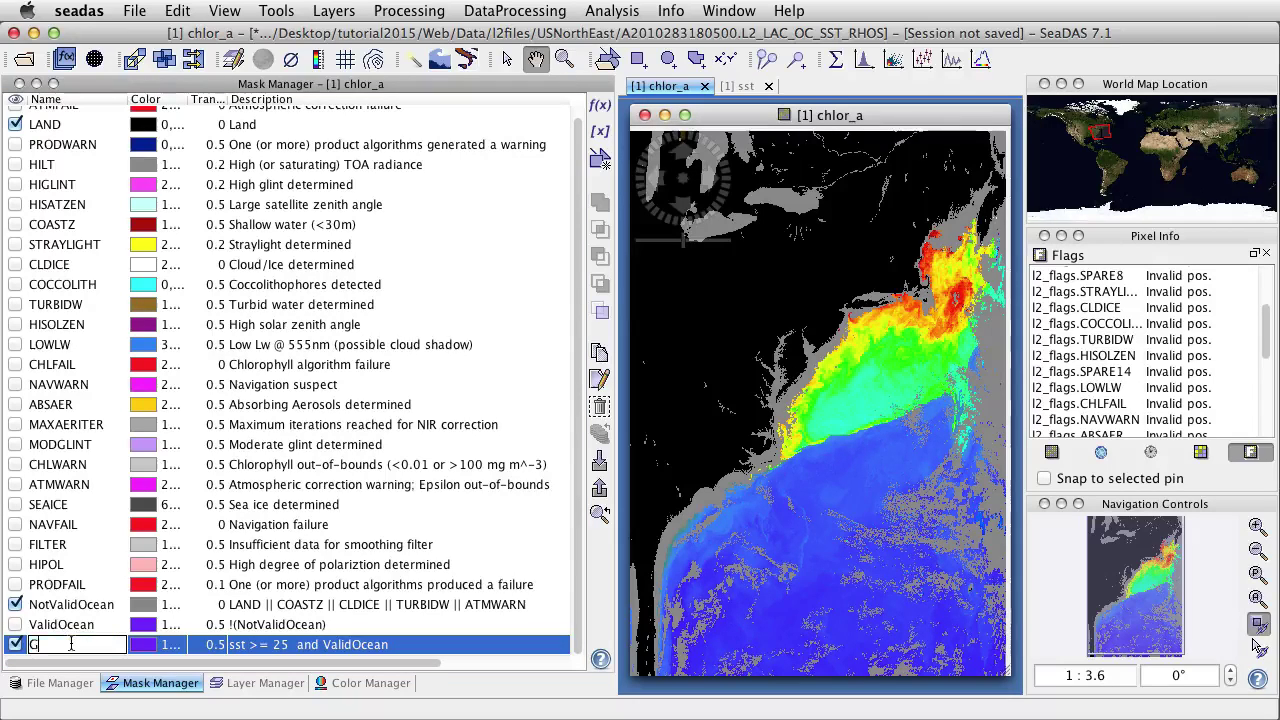
text(ulfStream)
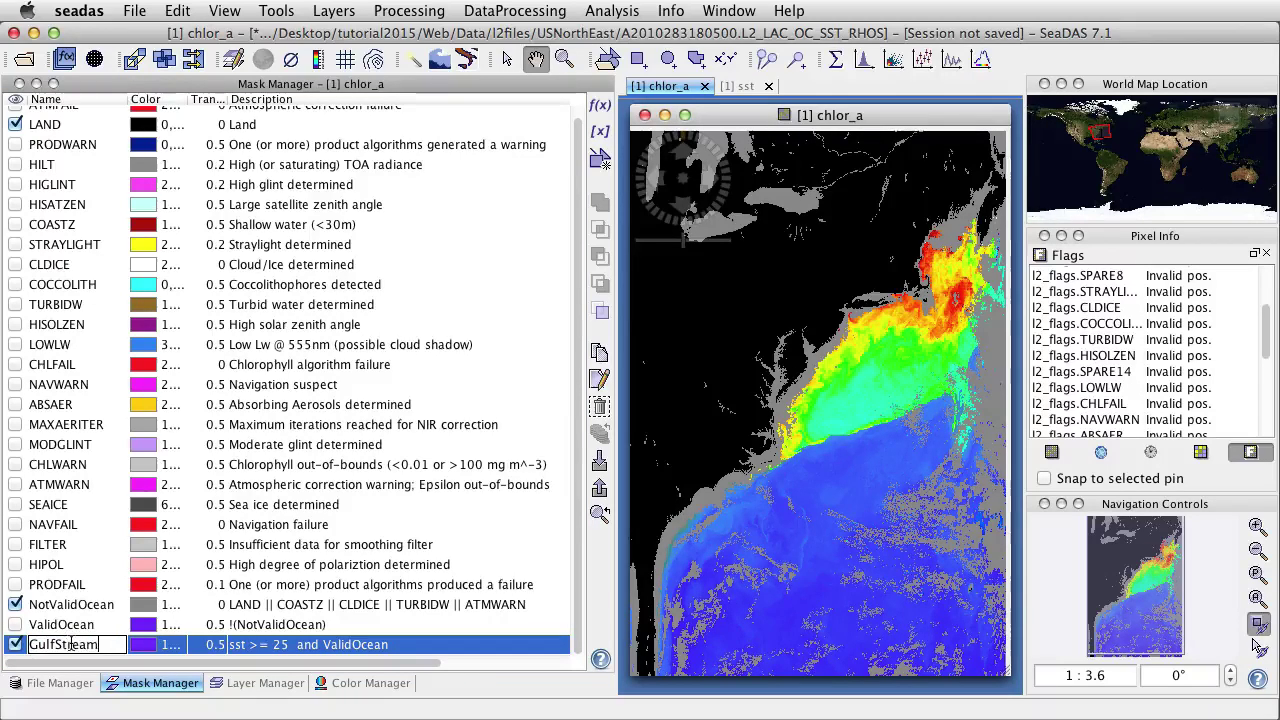
key(Return)
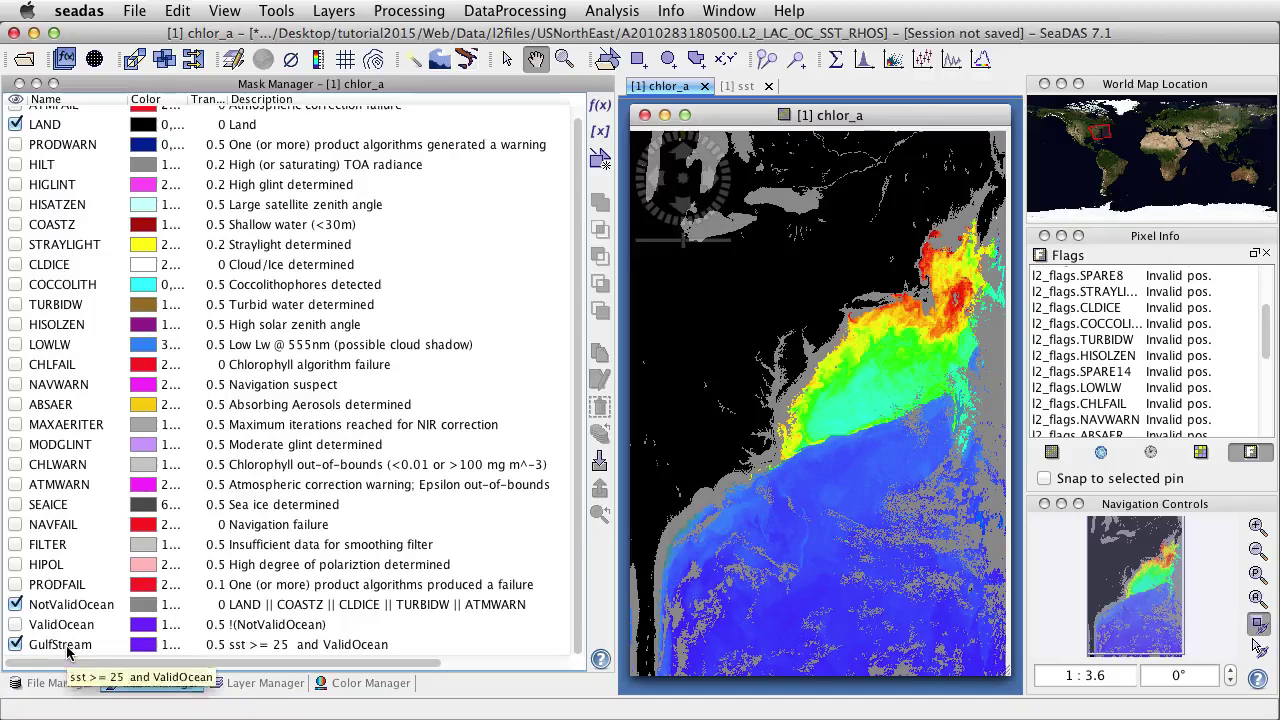
Step: Compare the image with and without the GulfStream overlay, leaving it hidden
click(68, 652)
click(15, 645)
click(15, 645)
click(15, 645)
click(15, 645)
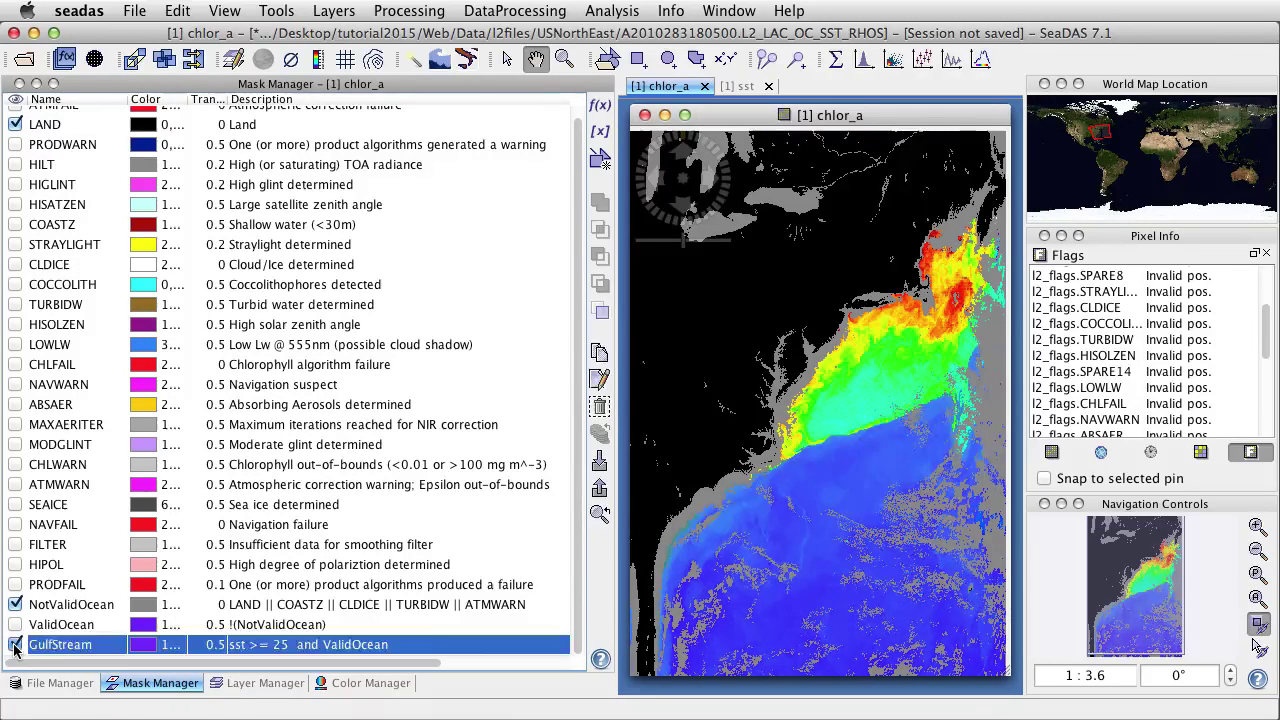
click(15, 645)
click(74, 648)
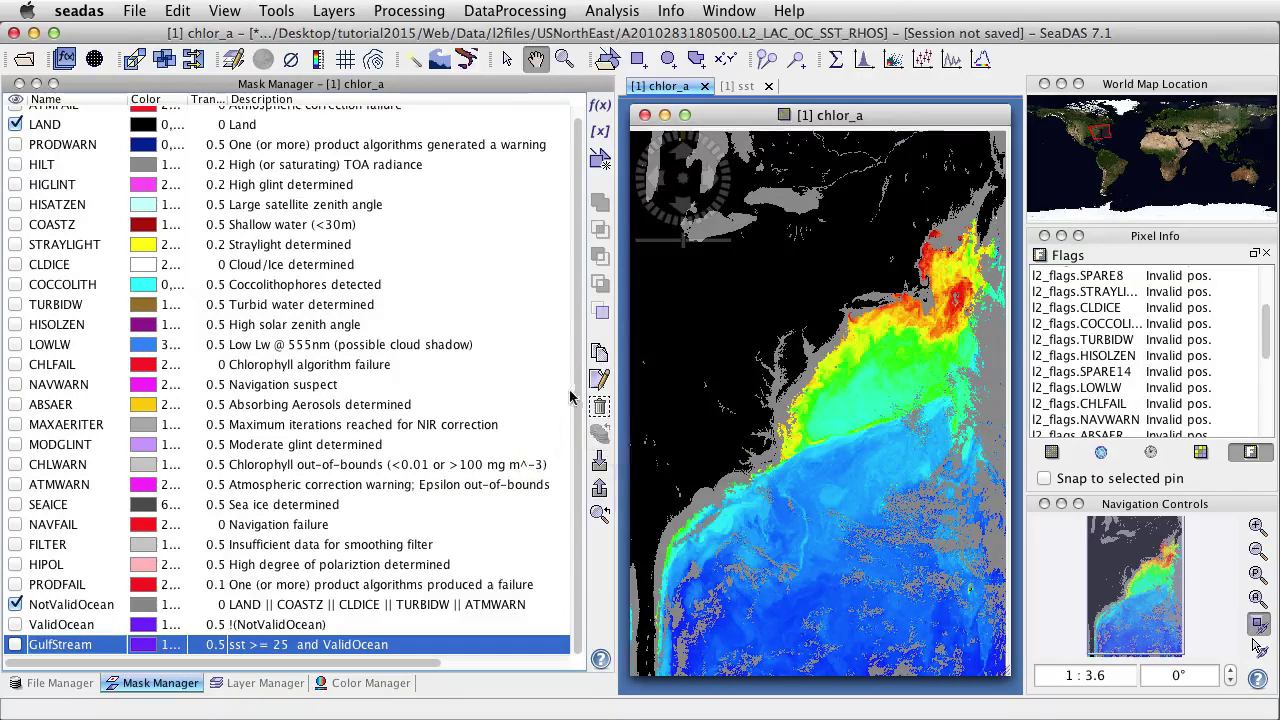
Step: Create the complement of the GulfStream mask and name it NotGulfStream
click(600, 317)
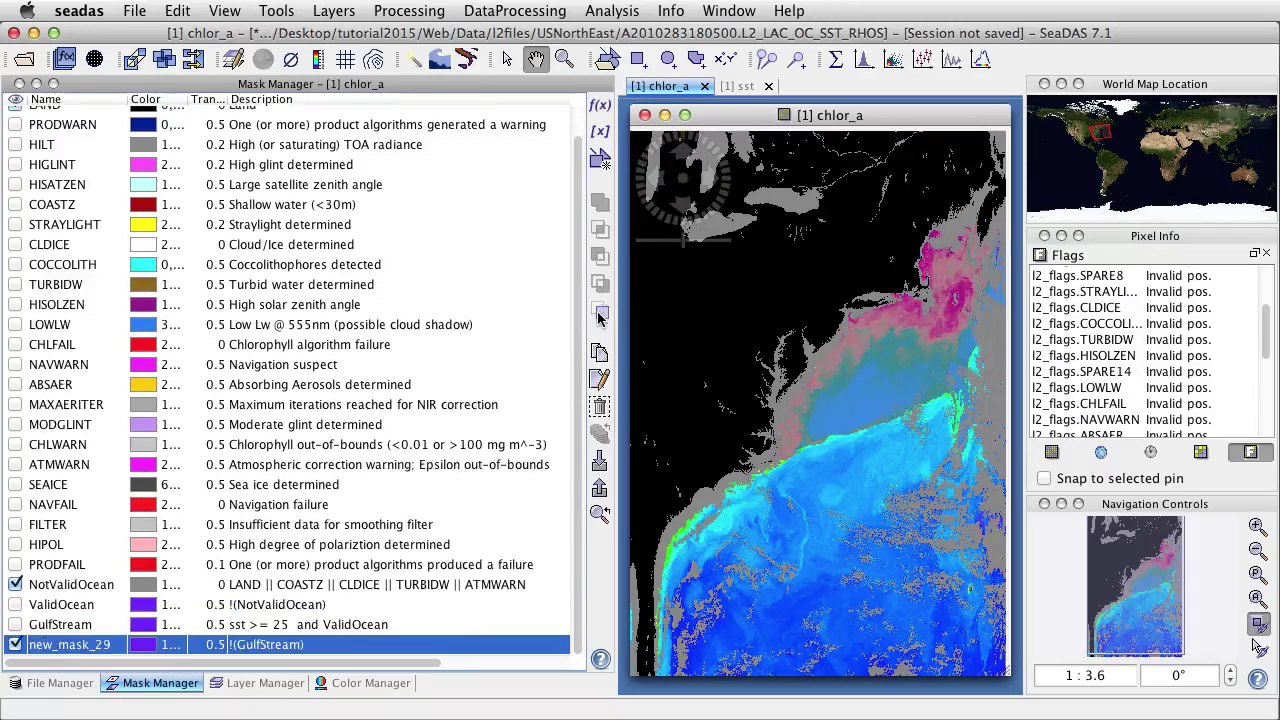
double_click(68, 646)
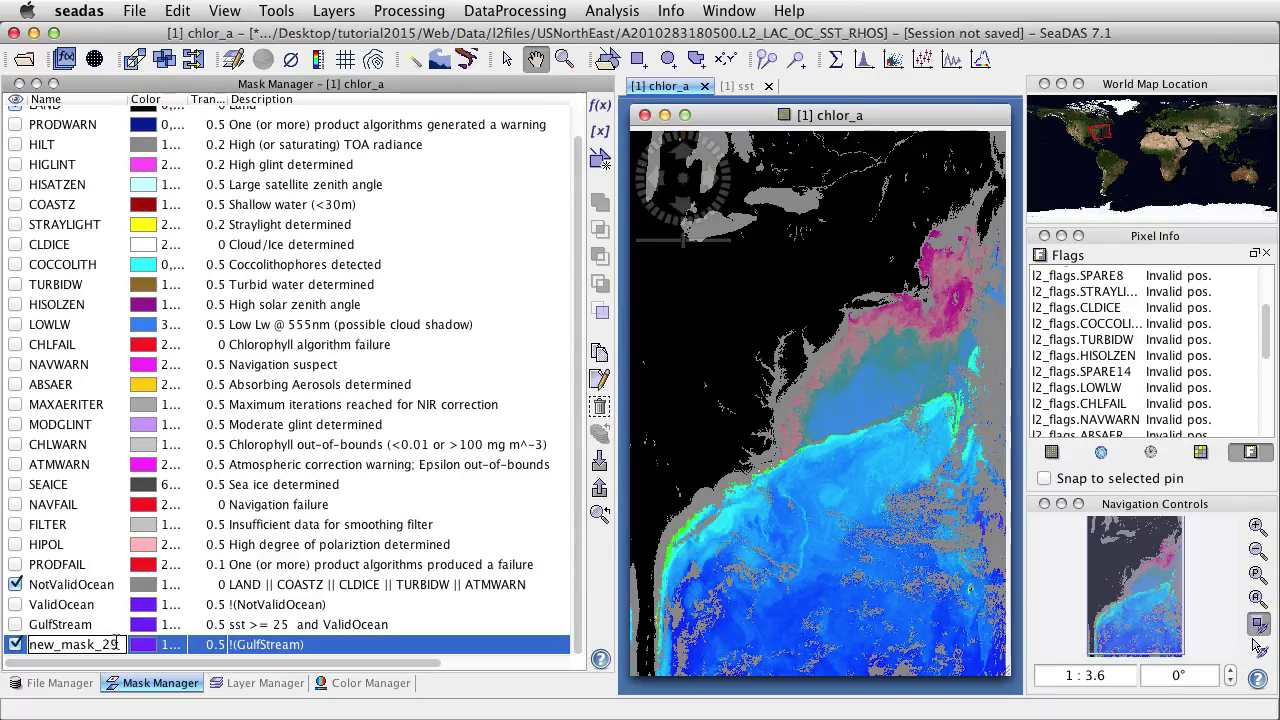
text(Not)
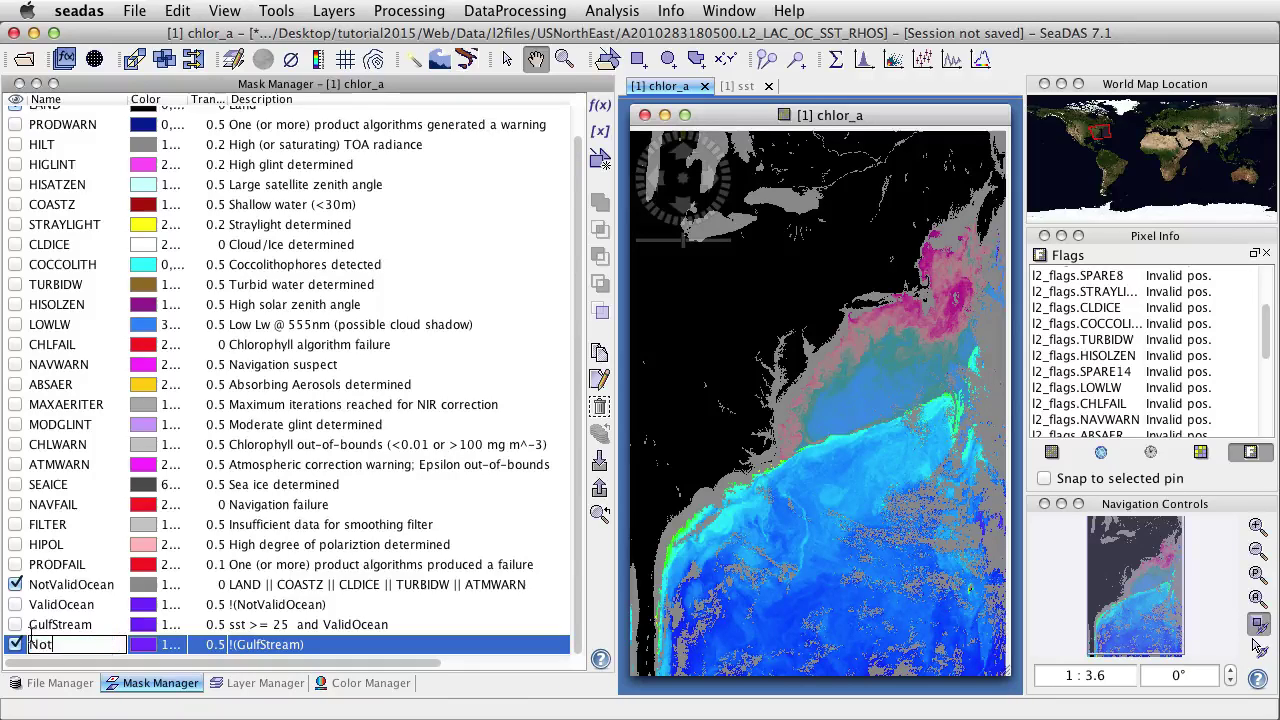
text(GulfStream)
key(Return)
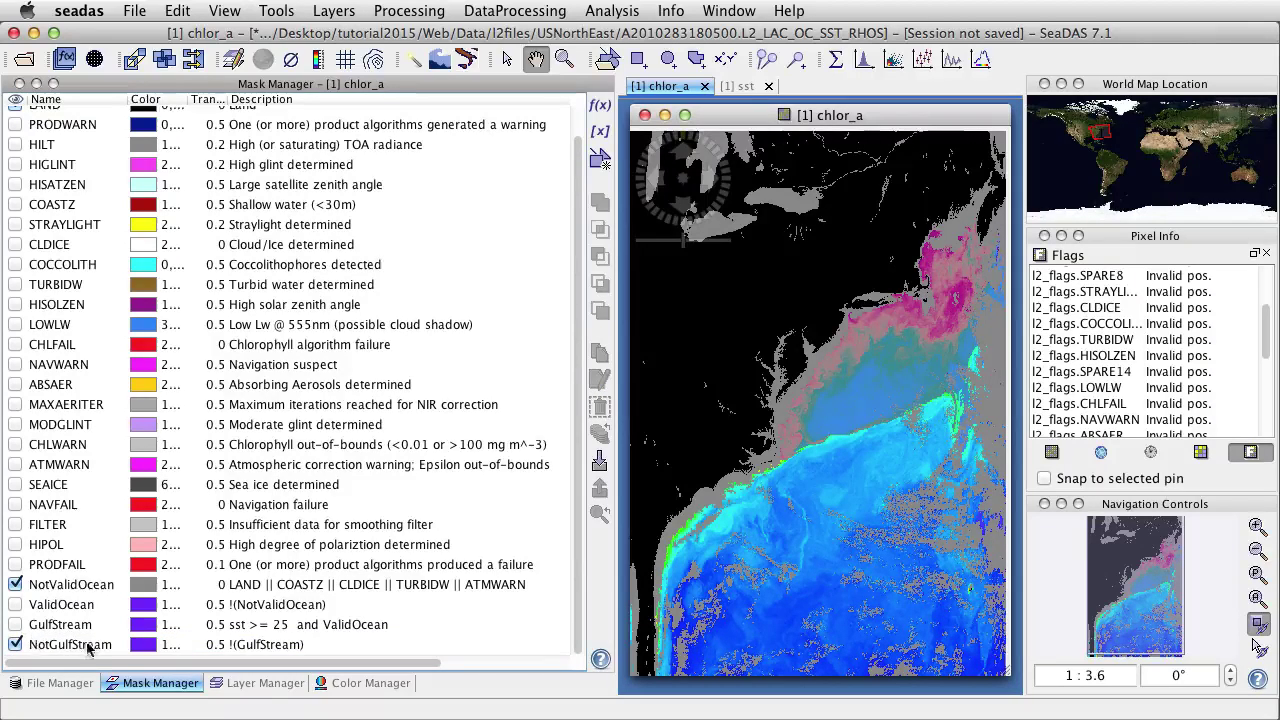
Step: Make the NotGulfStream mask gray with transparency 0
click(155, 648)
click(175, 645)
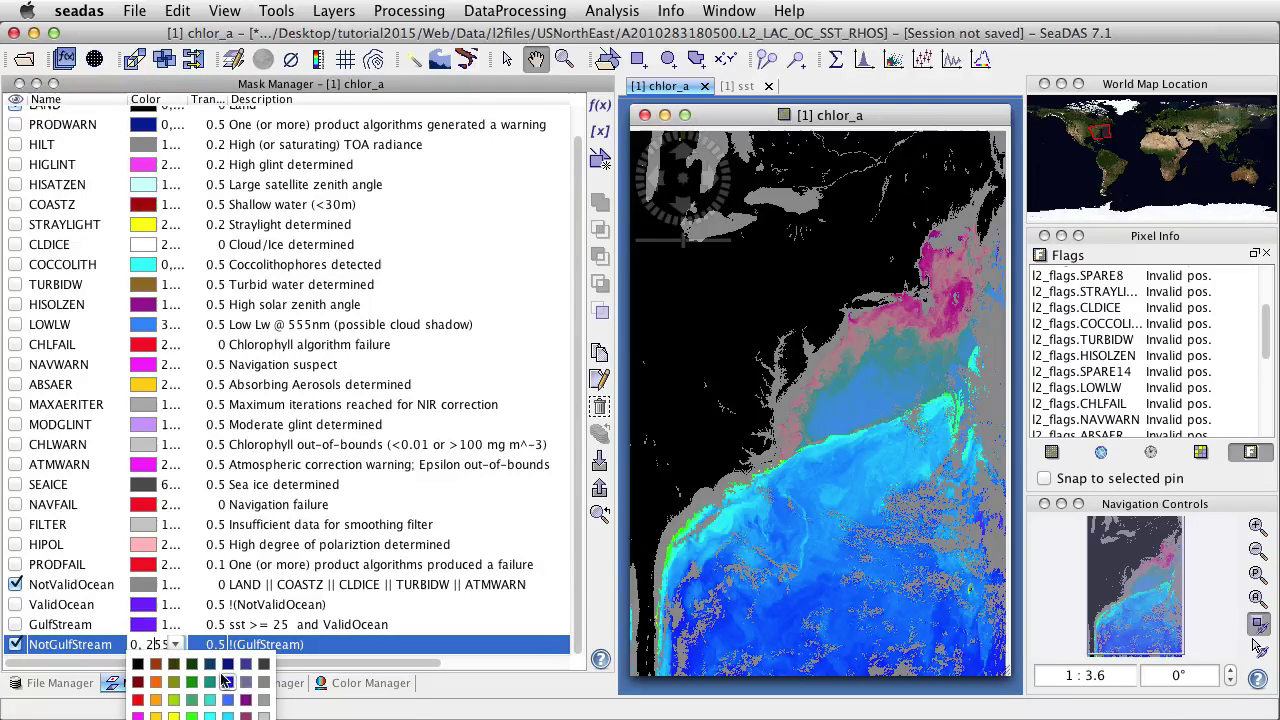
click(264, 684)
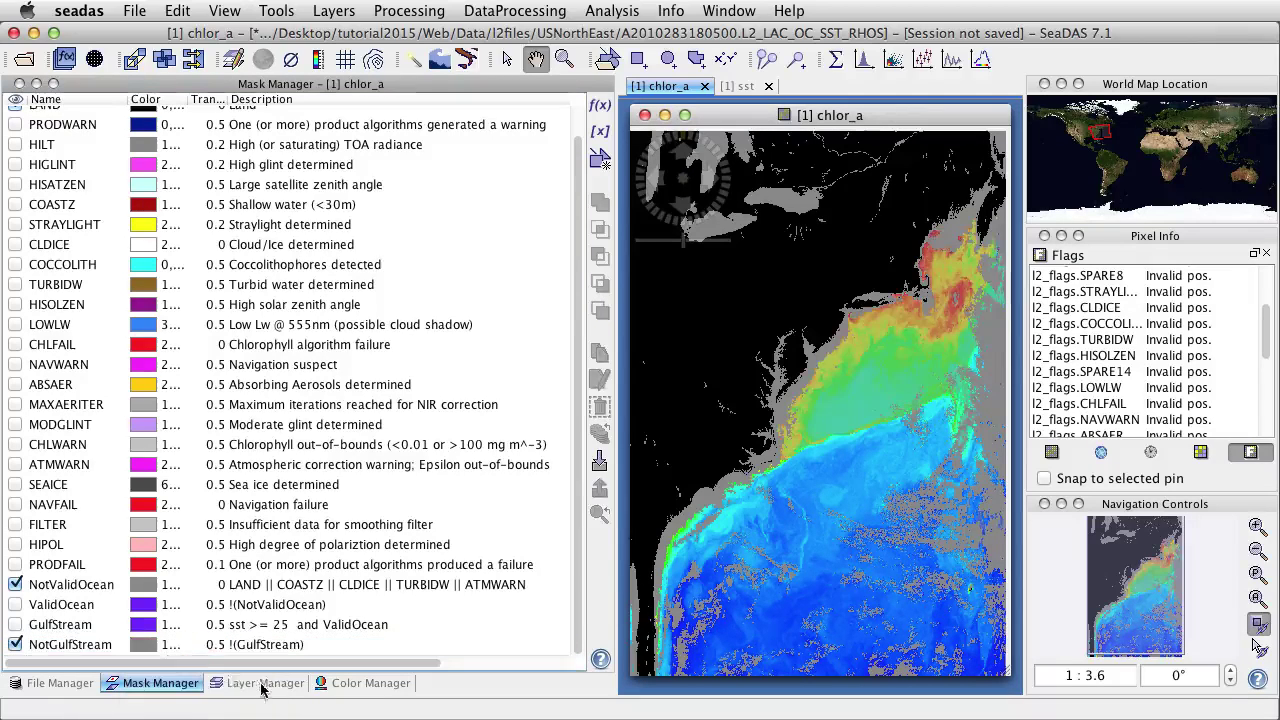
double_click(214, 645)
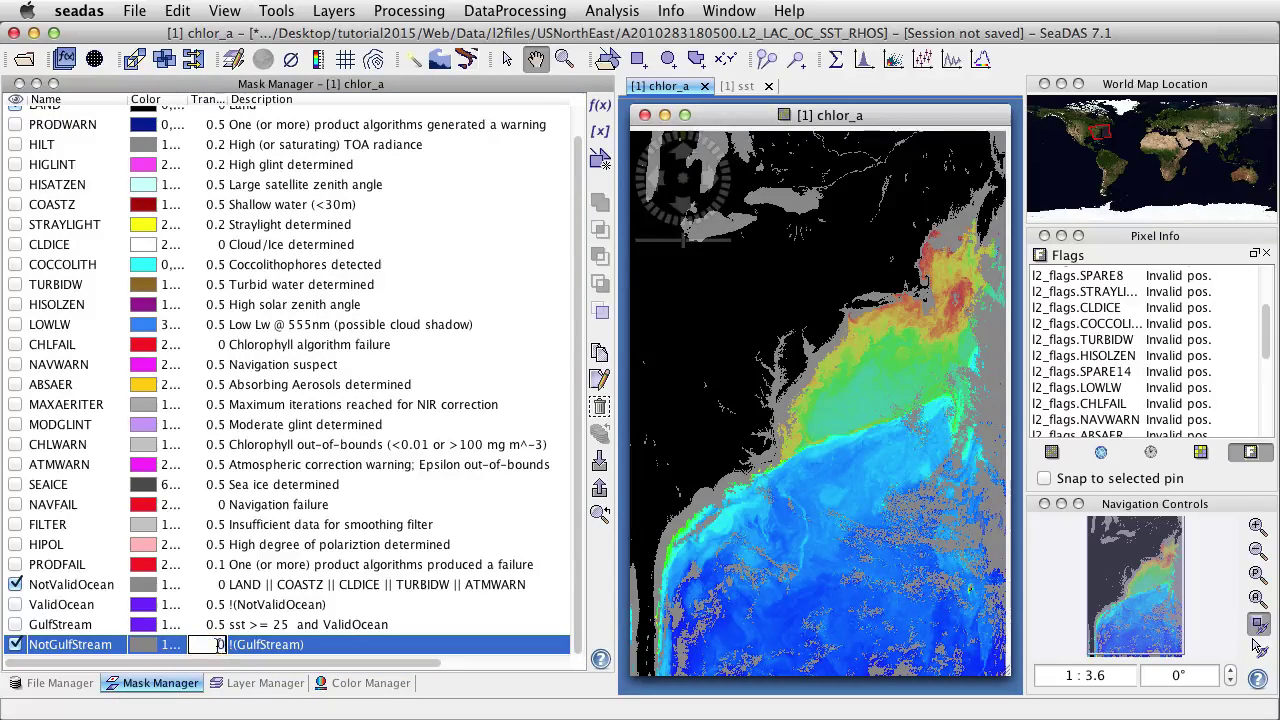
key(Return)
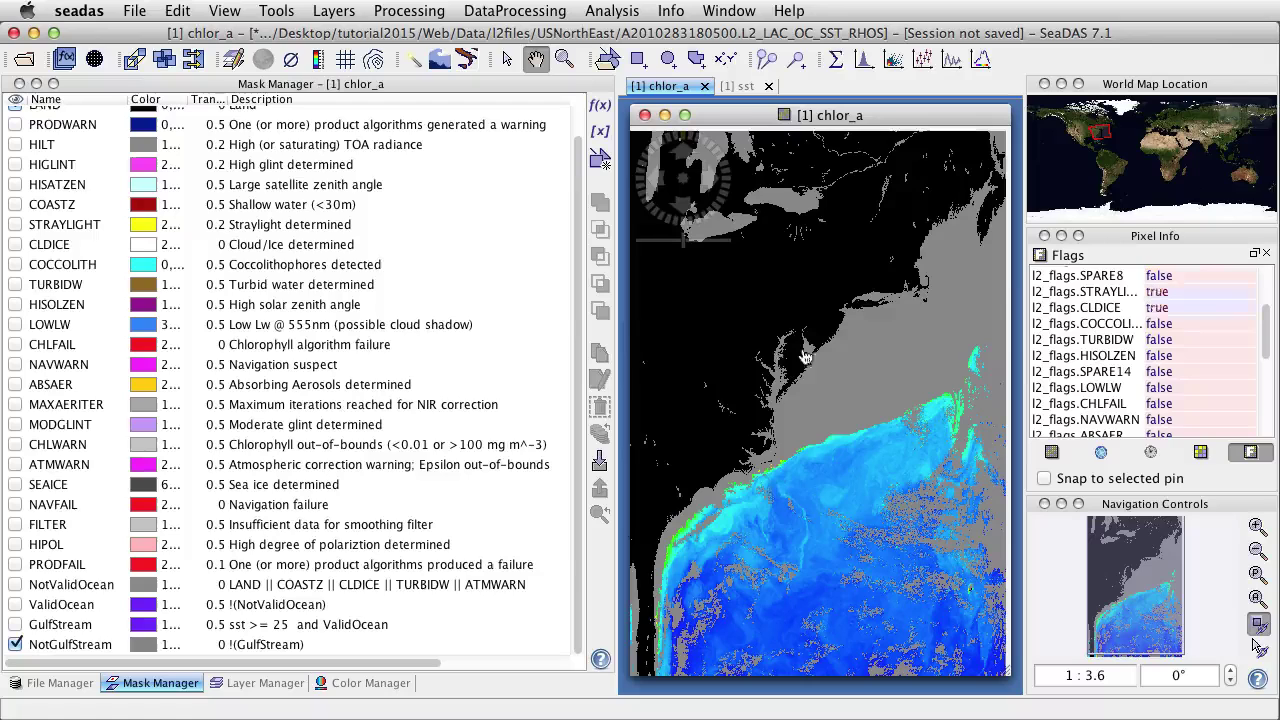
Step: Hide the NotGulfStream overlay and show the GulfStream overlay on the chlor_a image
click(16, 644)
click(15, 624)
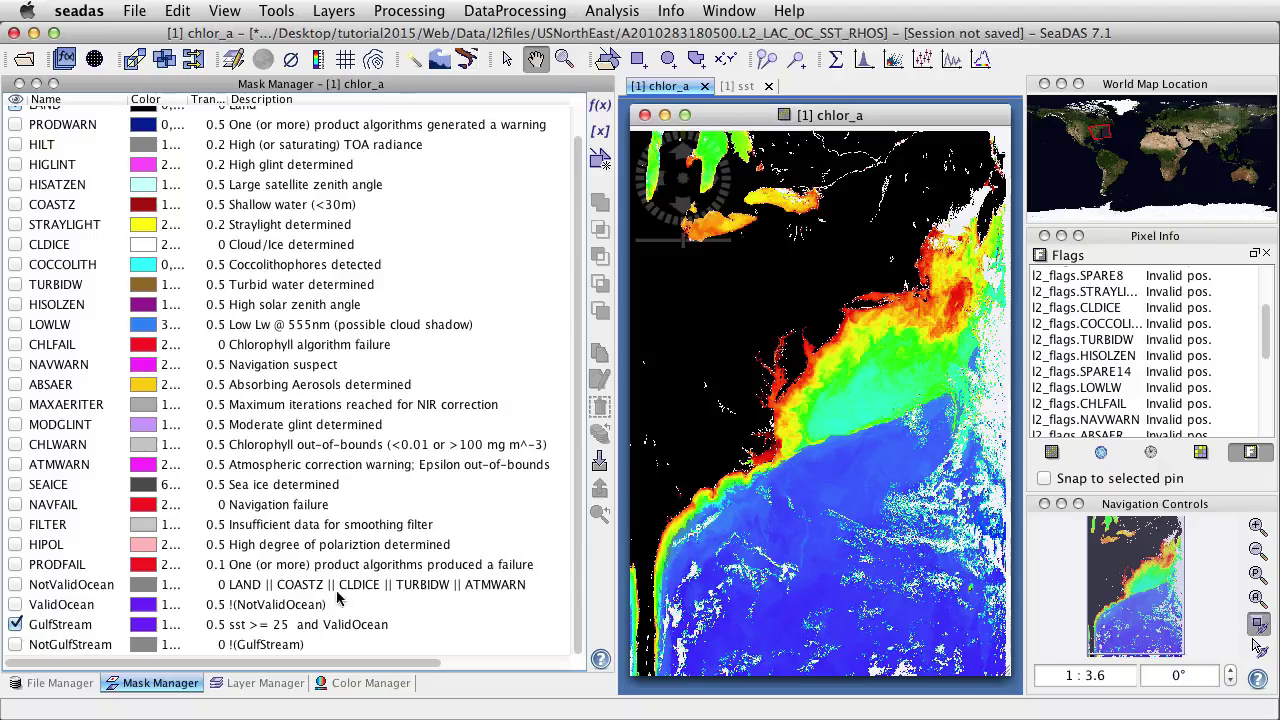
click(838, 63)
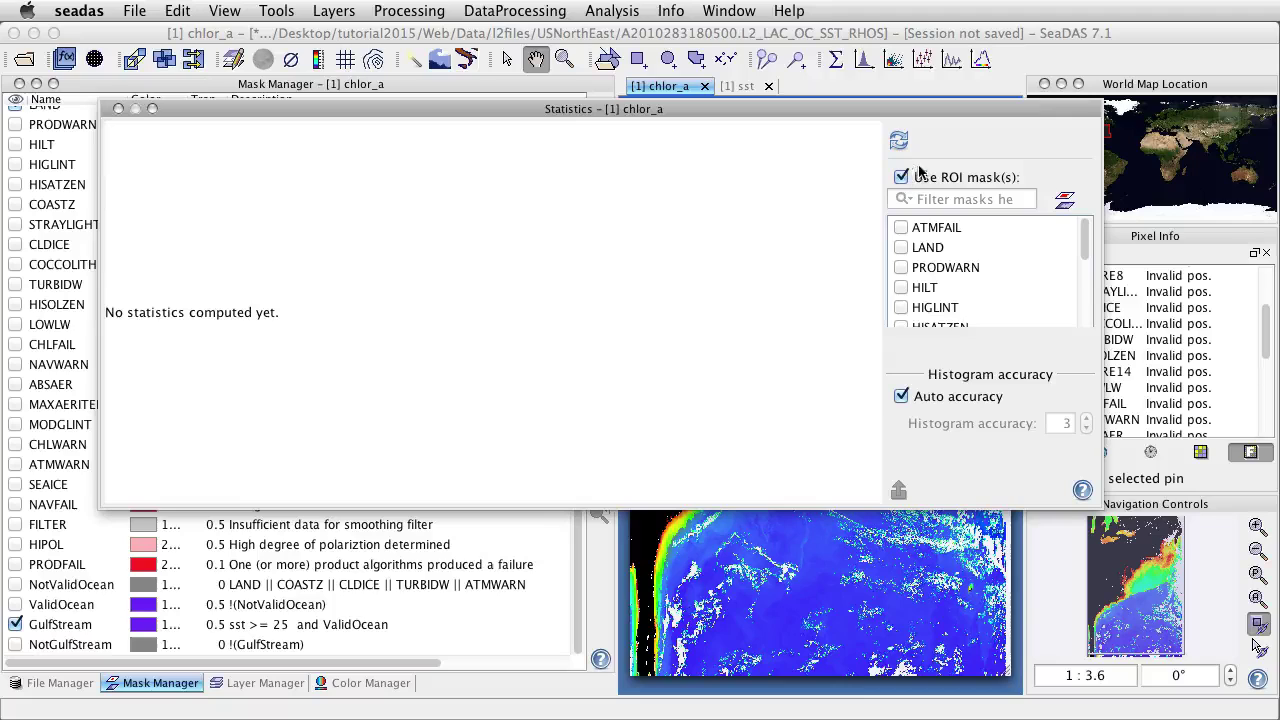
drag(1083, 243, 1069, 370)
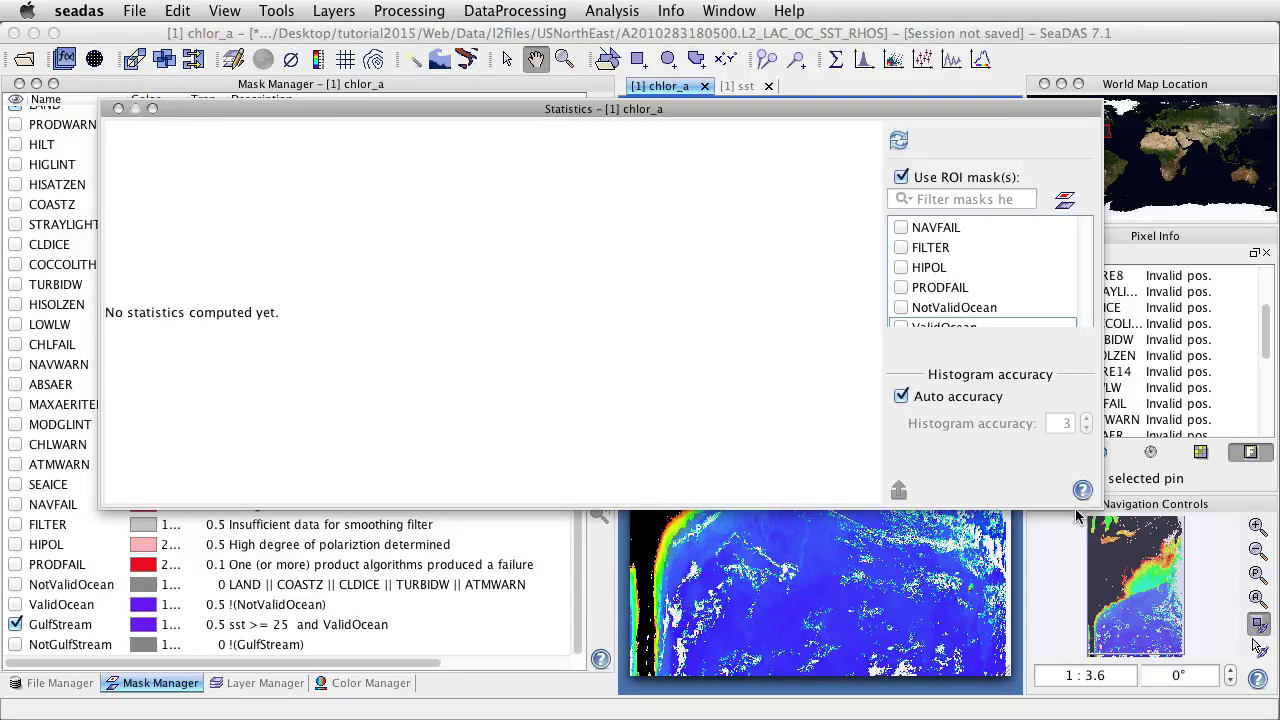
drag(1076, 512, 1077, 618)
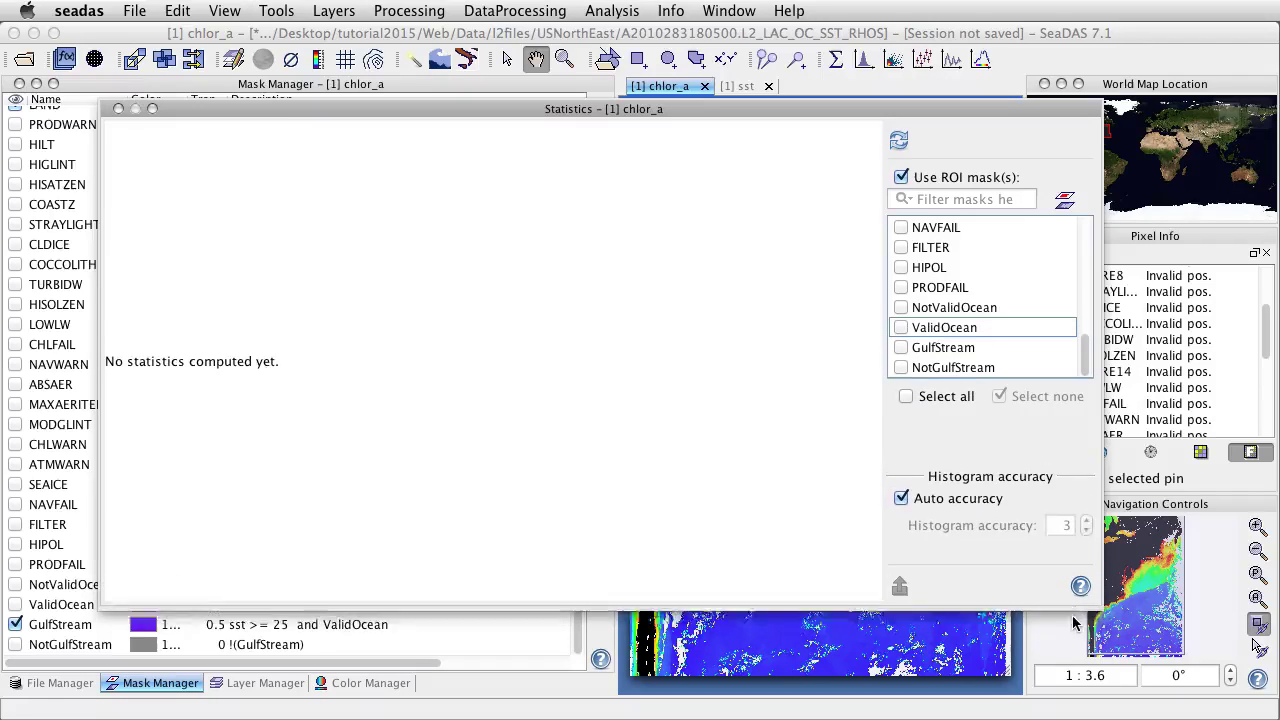
click(902, 348)
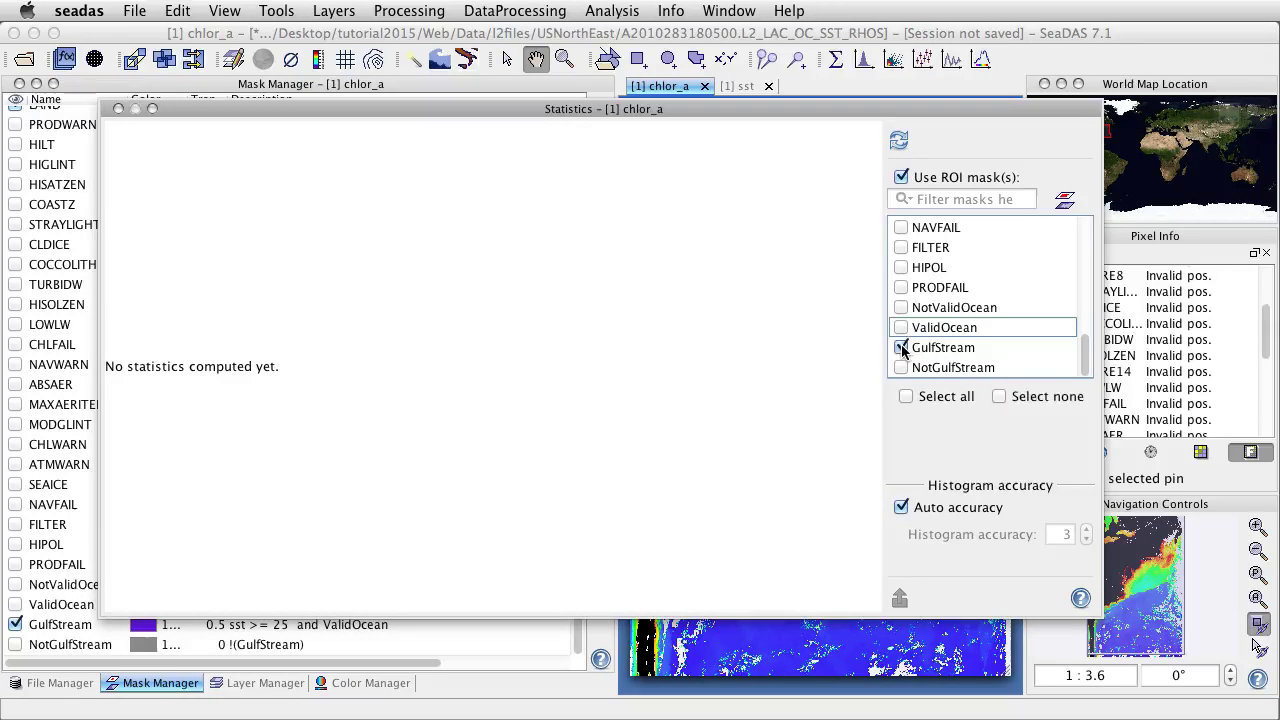
click(898, 141)
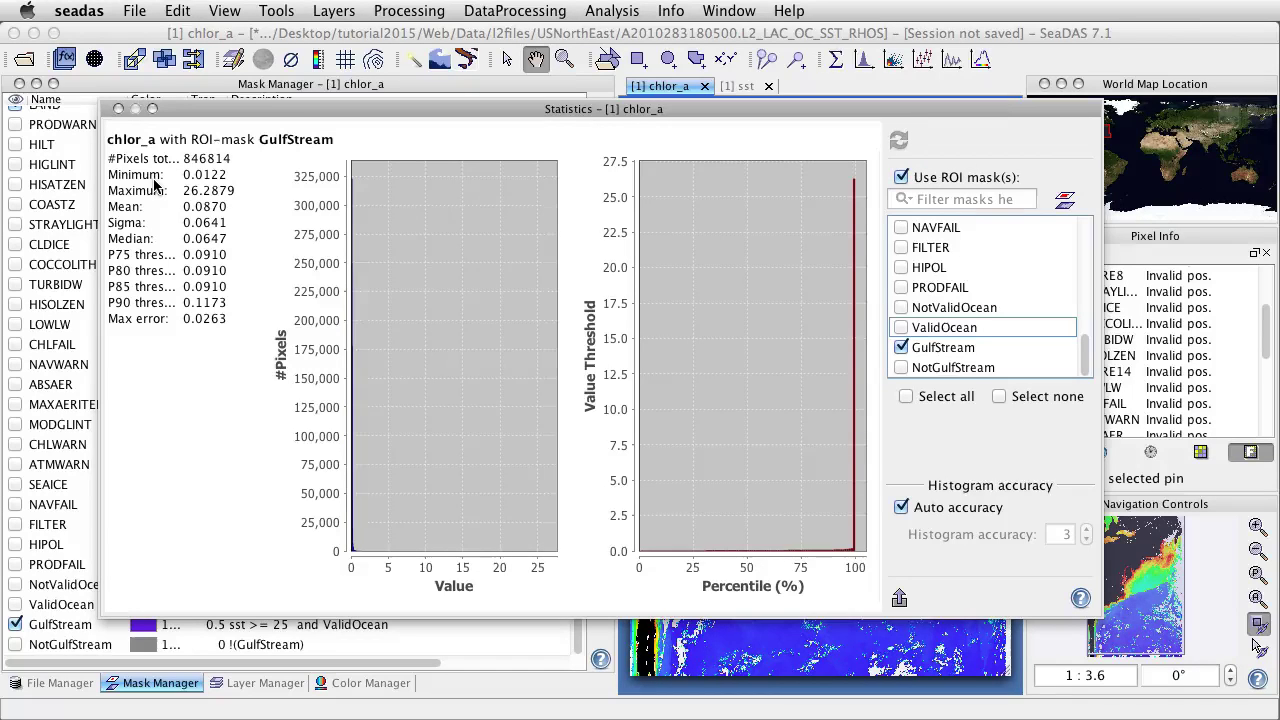
click(118, 109)
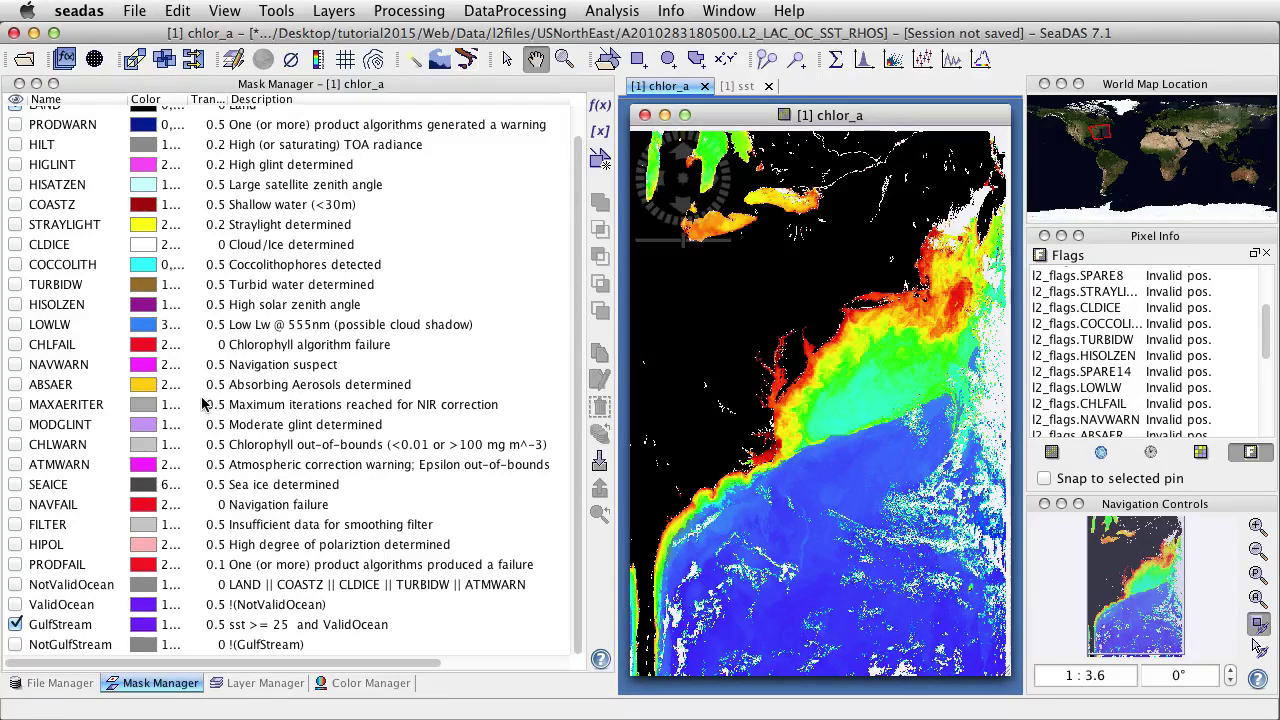
Step: Select the NotValidOcean, ValidOcean, GulfStream and NotGulfStream masks
click(47, 591)
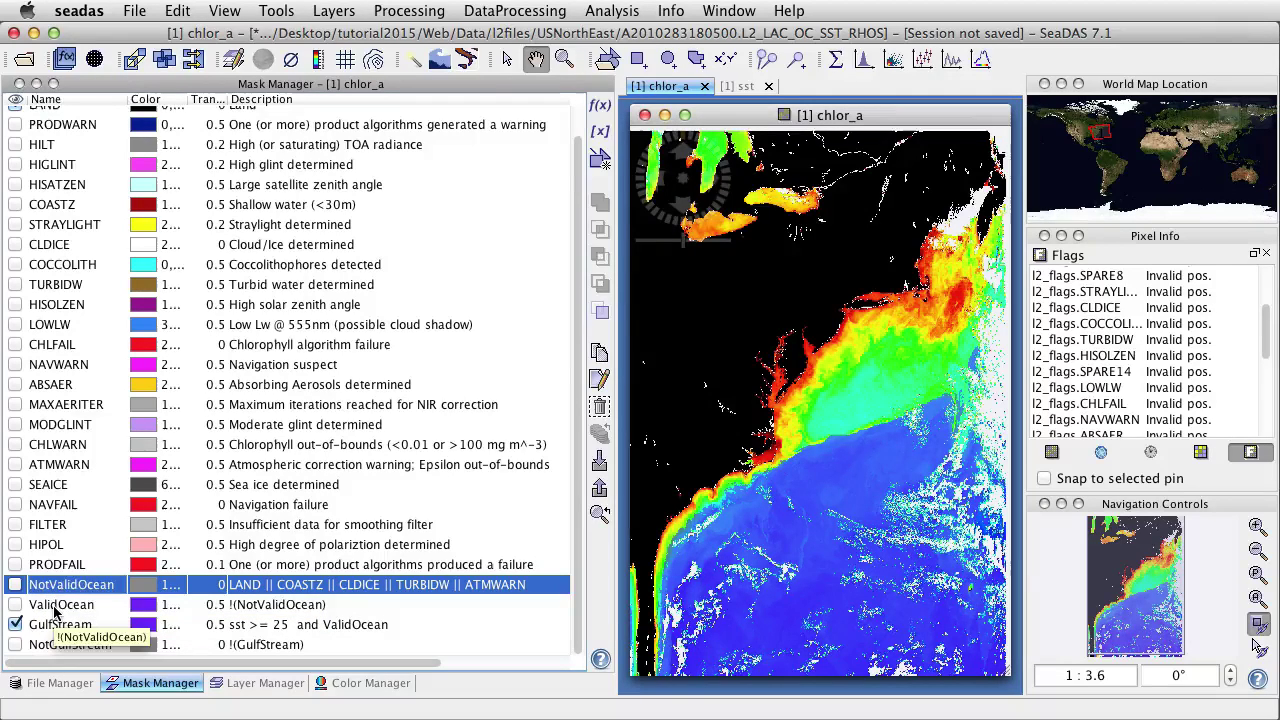
shift+click(55, 608)
shift+click(63, 645)
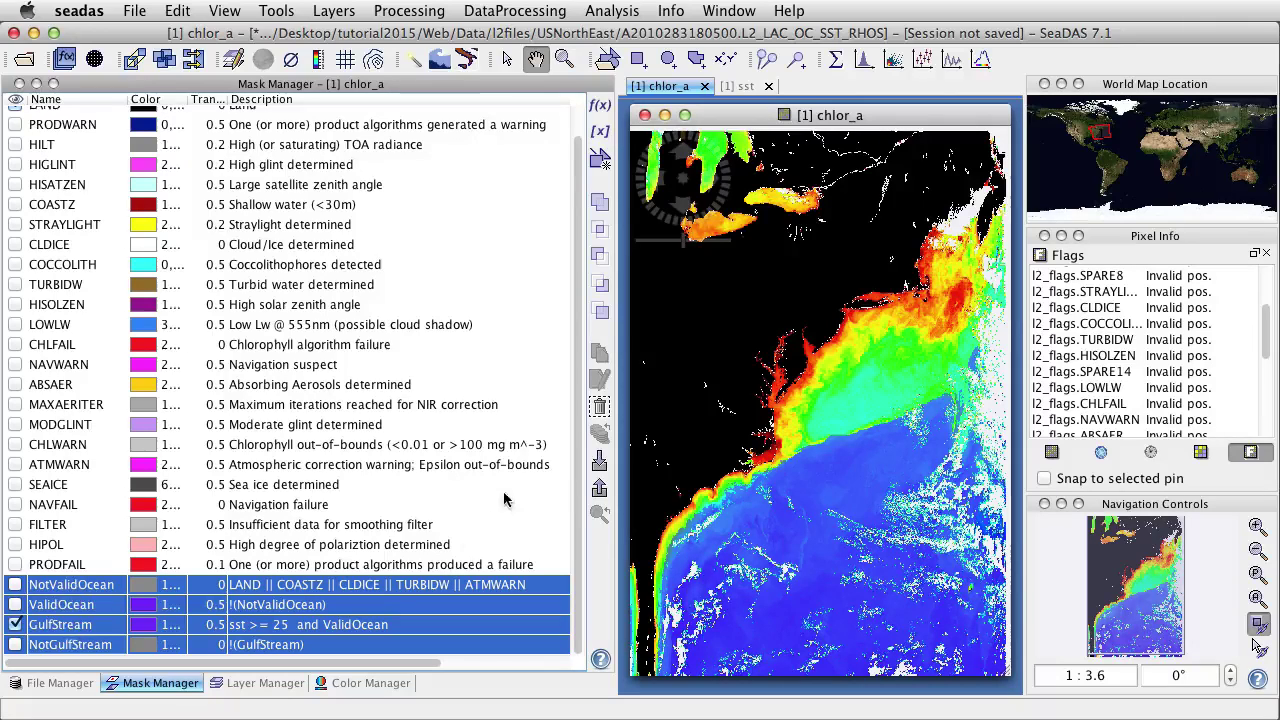
Step: Export the selected mask definitions to MyGulfMasks.xml and dismiss the success message
click(600, 490)
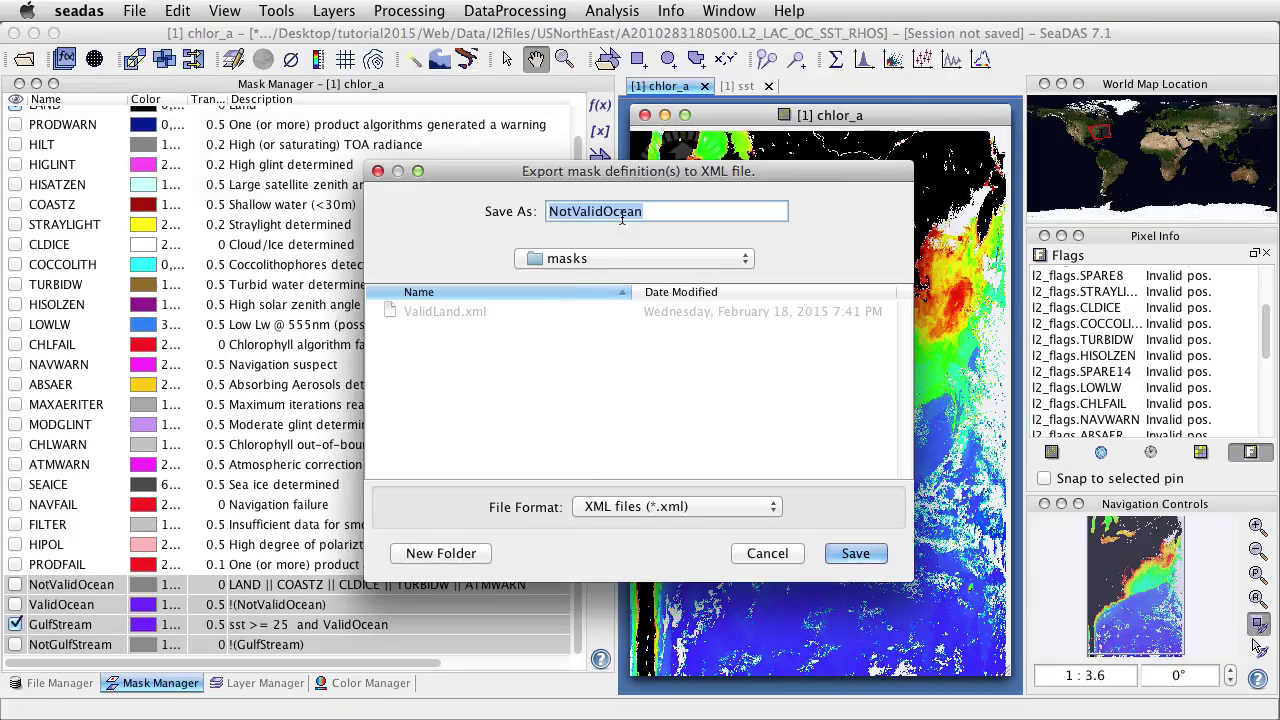
drag(645, 211, 533, 216)
text(MyGulfMasks)
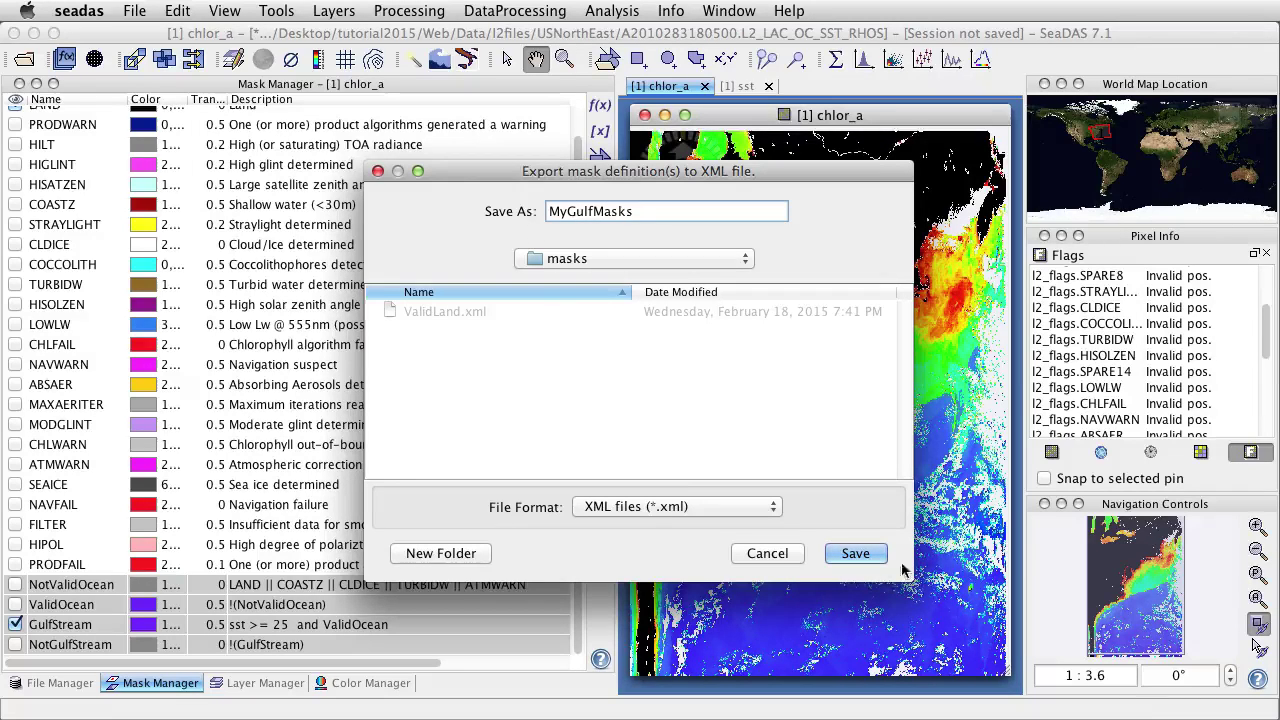
click(858, 554)
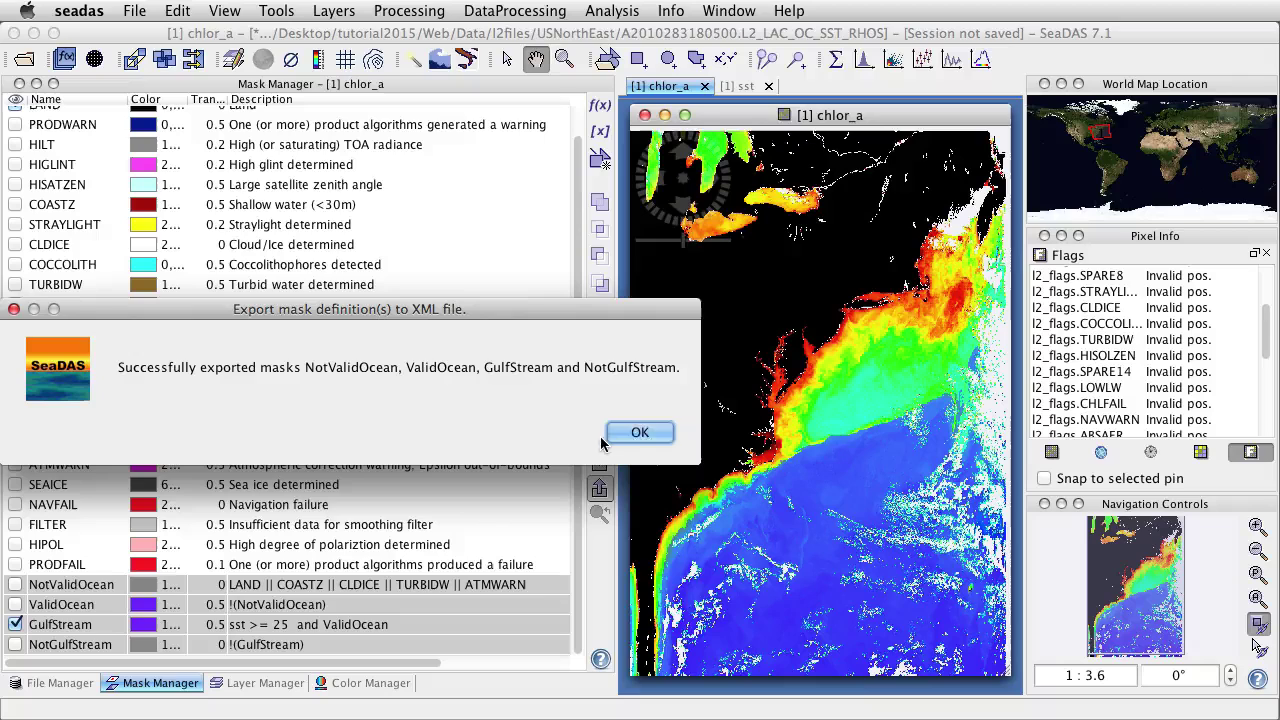
click(642, 434)
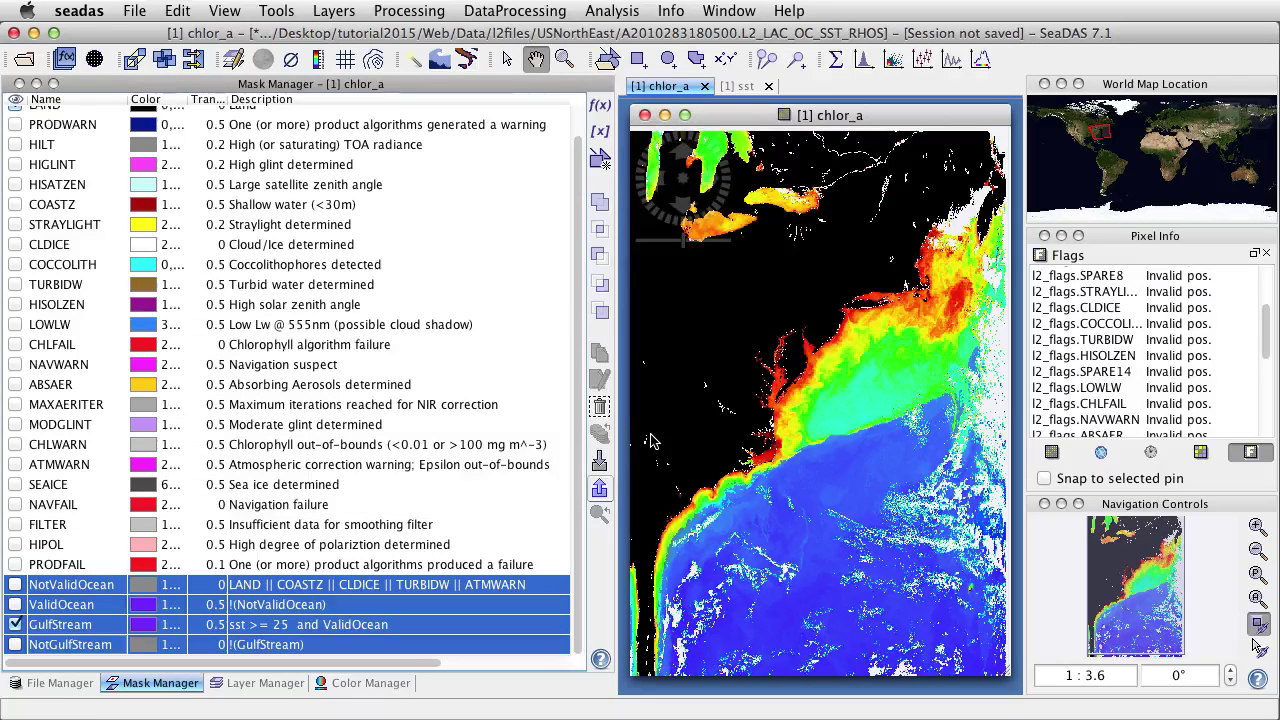
Step: Open the recent product A2010290181000.L2_LAC_OC_SST_RHOS
click(60, 684)
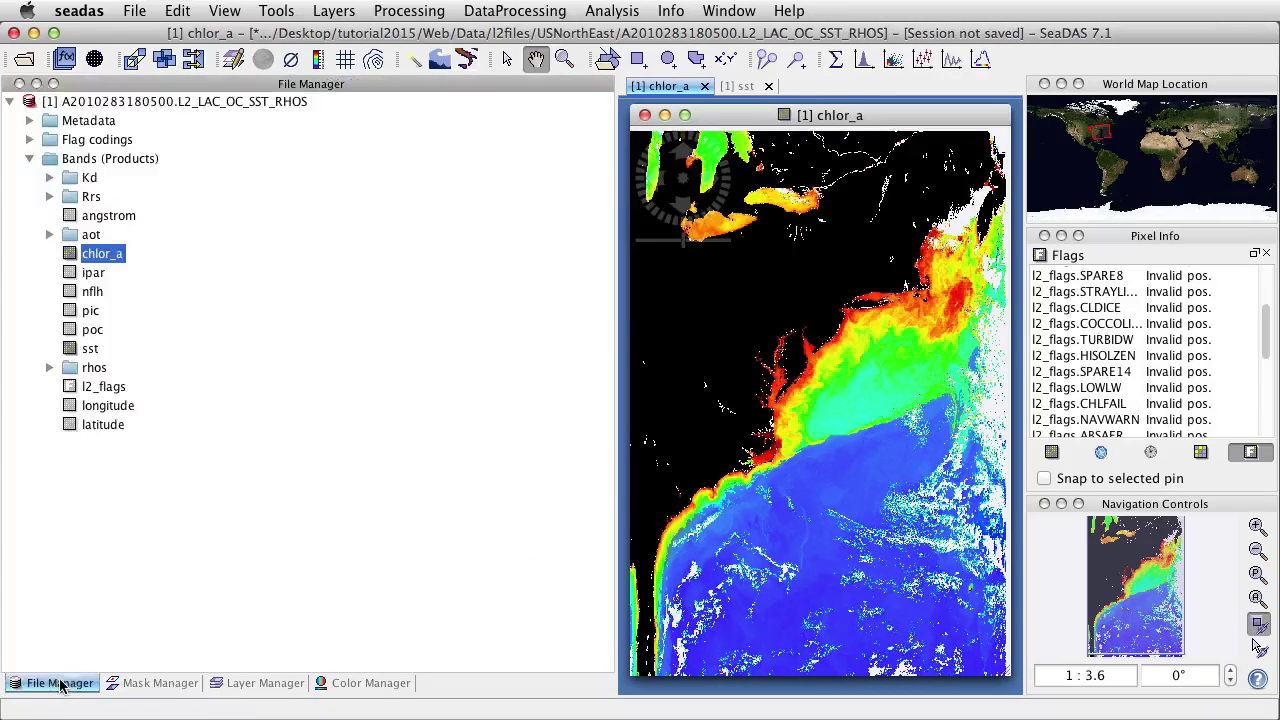
click(138, 14)
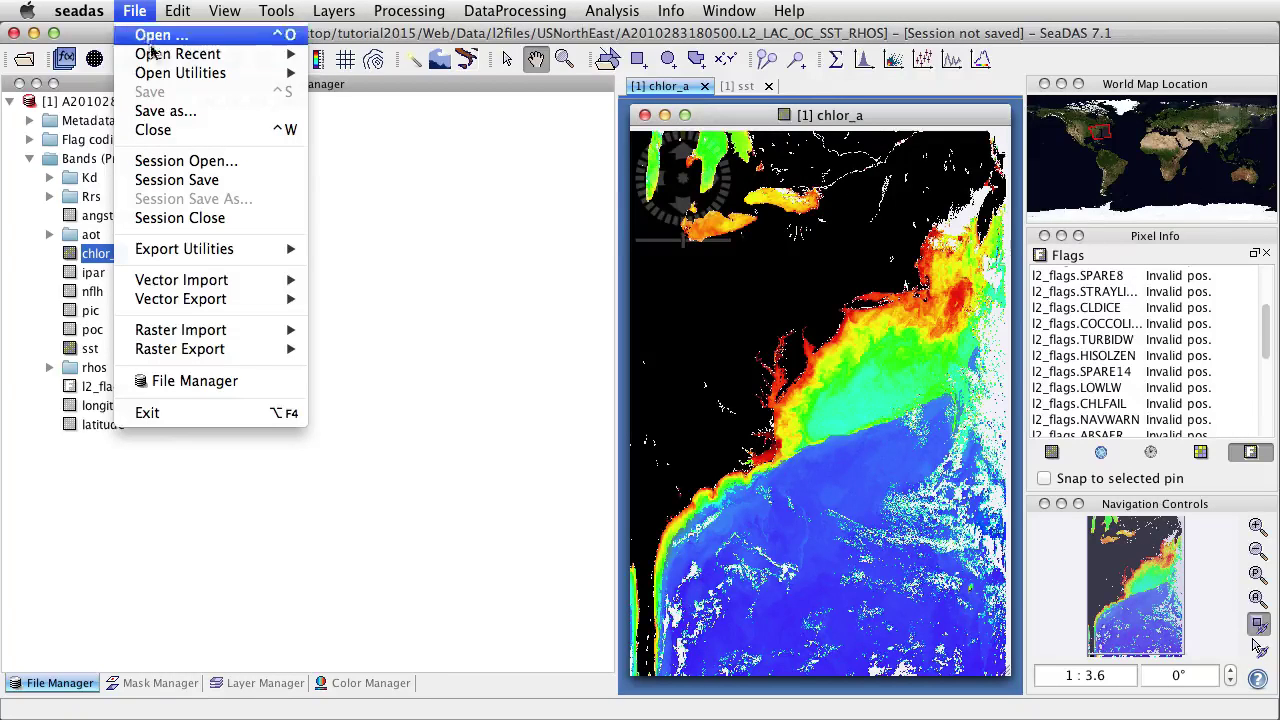
mouse_move(310, 54)
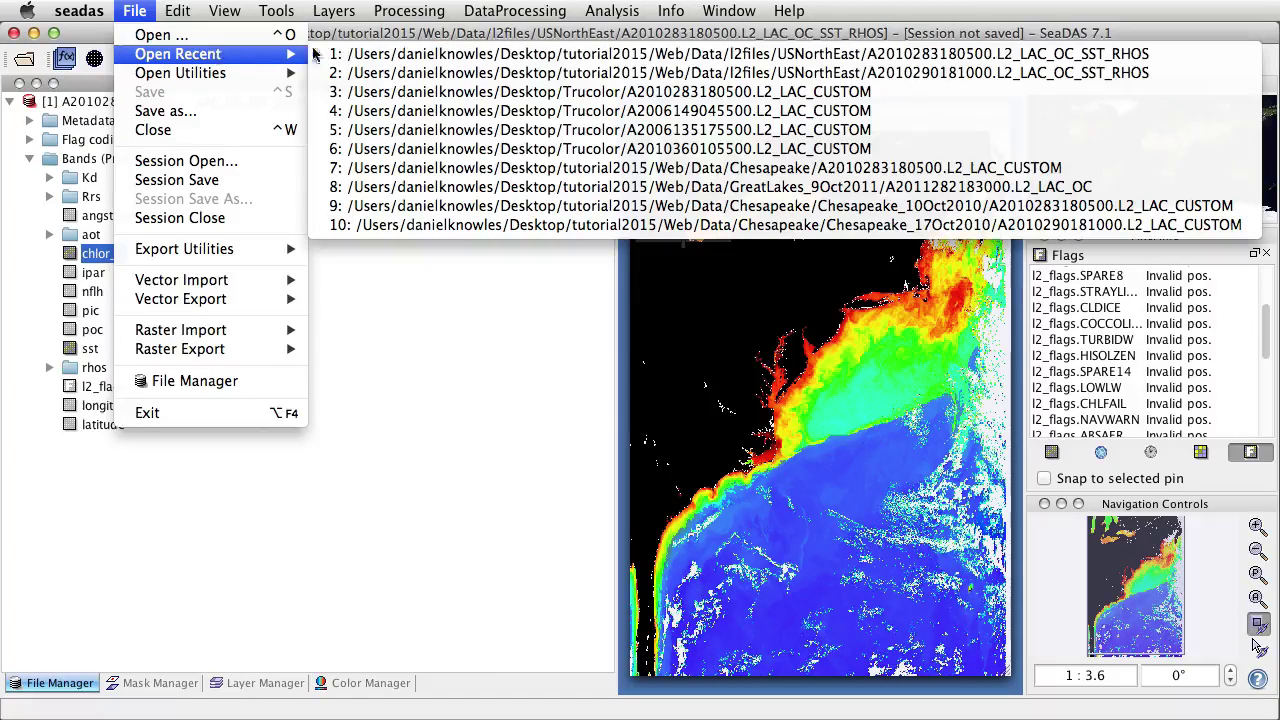
click(390, 73)
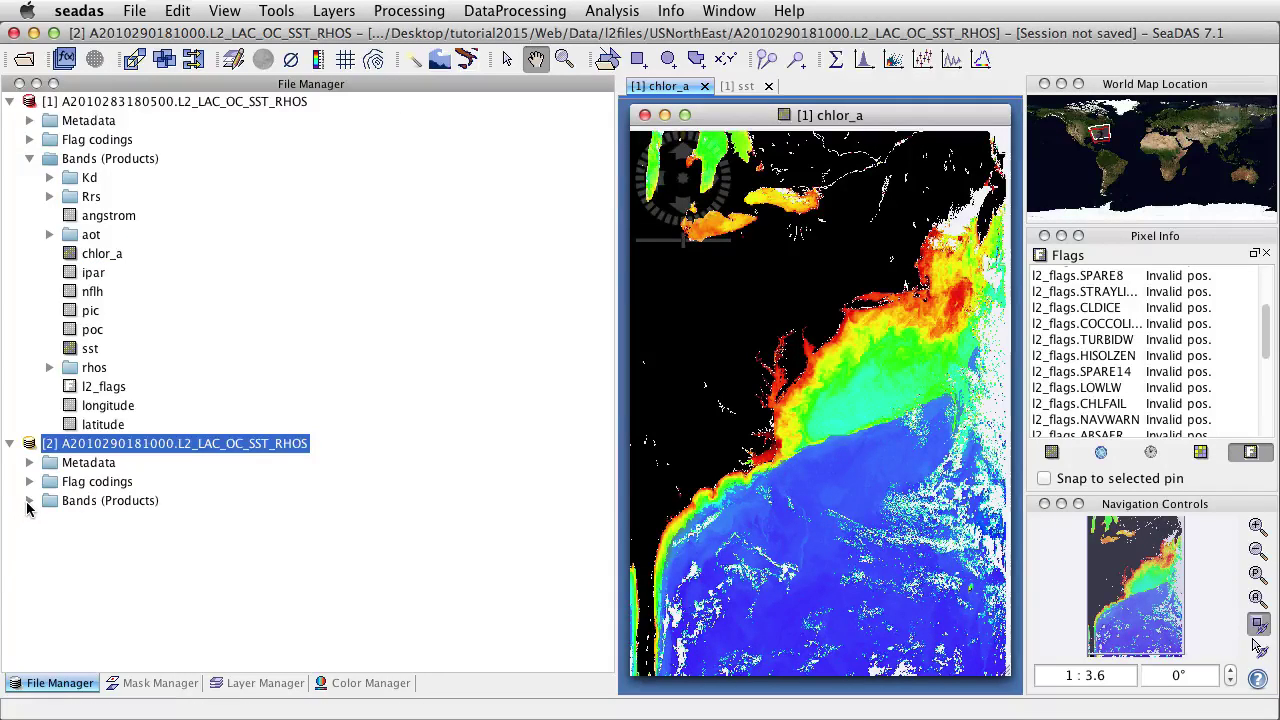
Step: Display the new product's chlor_a band in an image view and show its masks
click(29, 501)
double_click(86, 595)
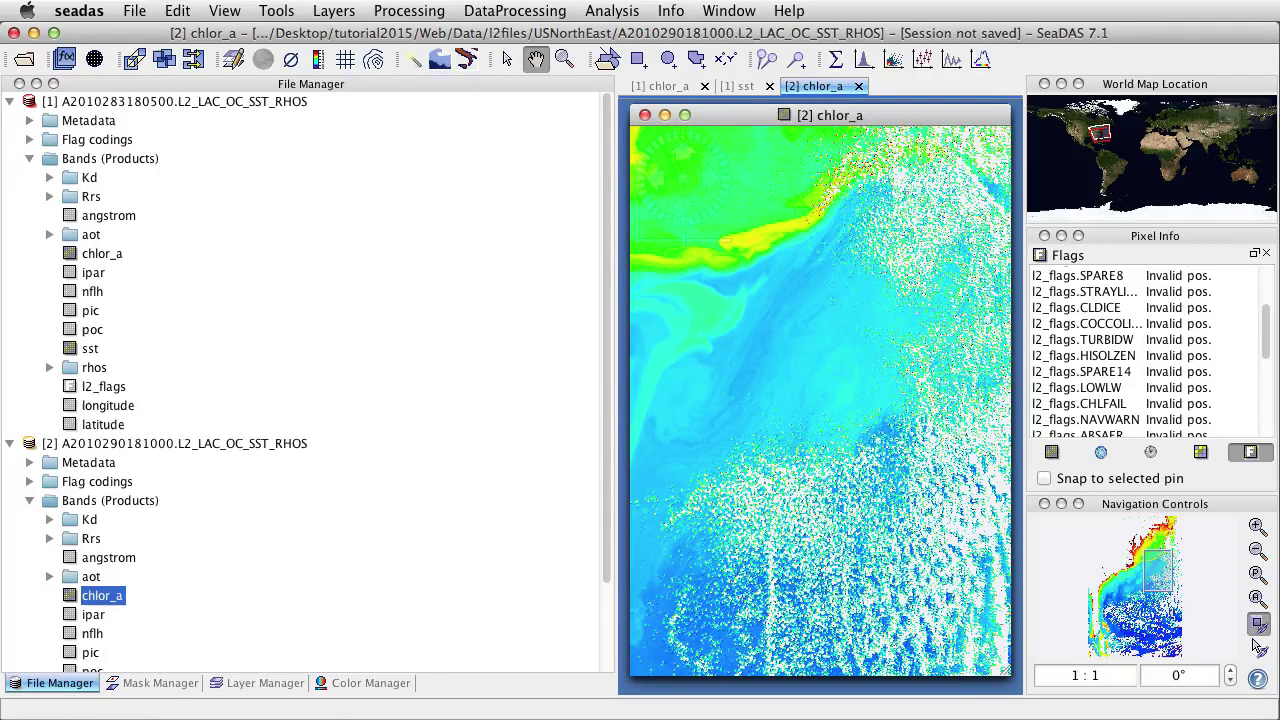
click(160, 683)
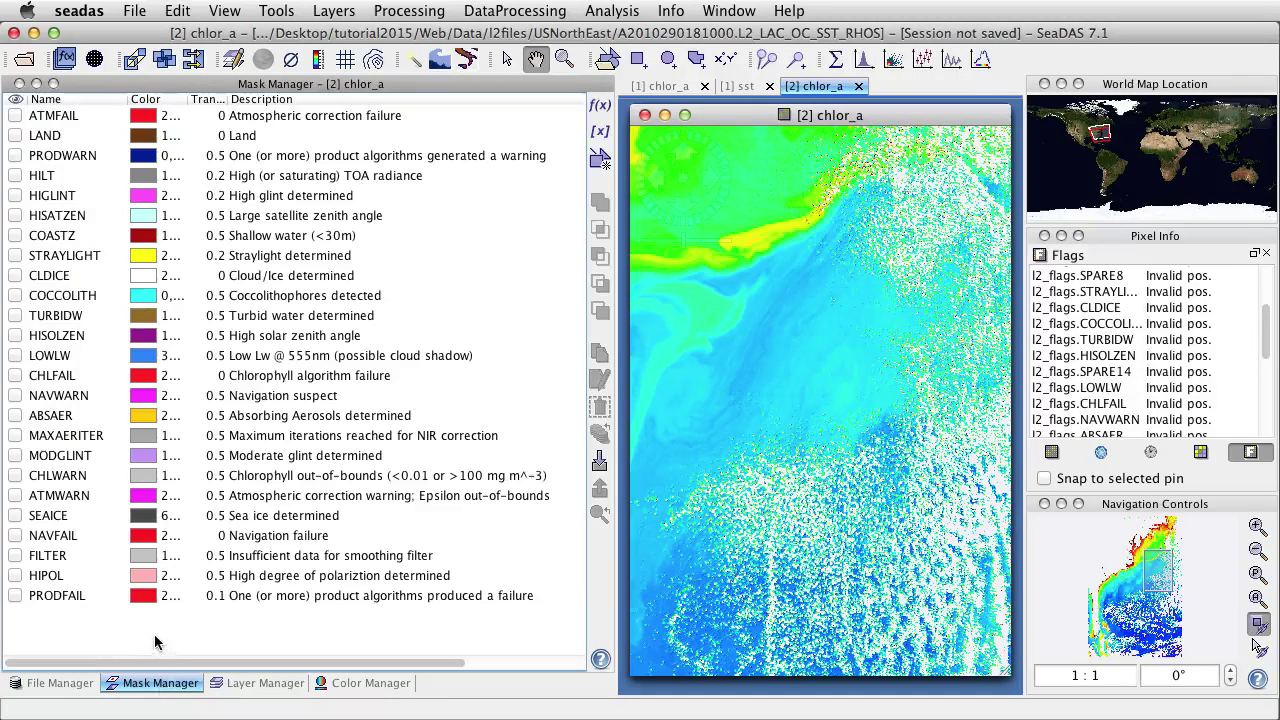
Step: Import MyGulfMasks.xml, show the GulfStream mask, and zoom to the whole scene
click(600, 463)
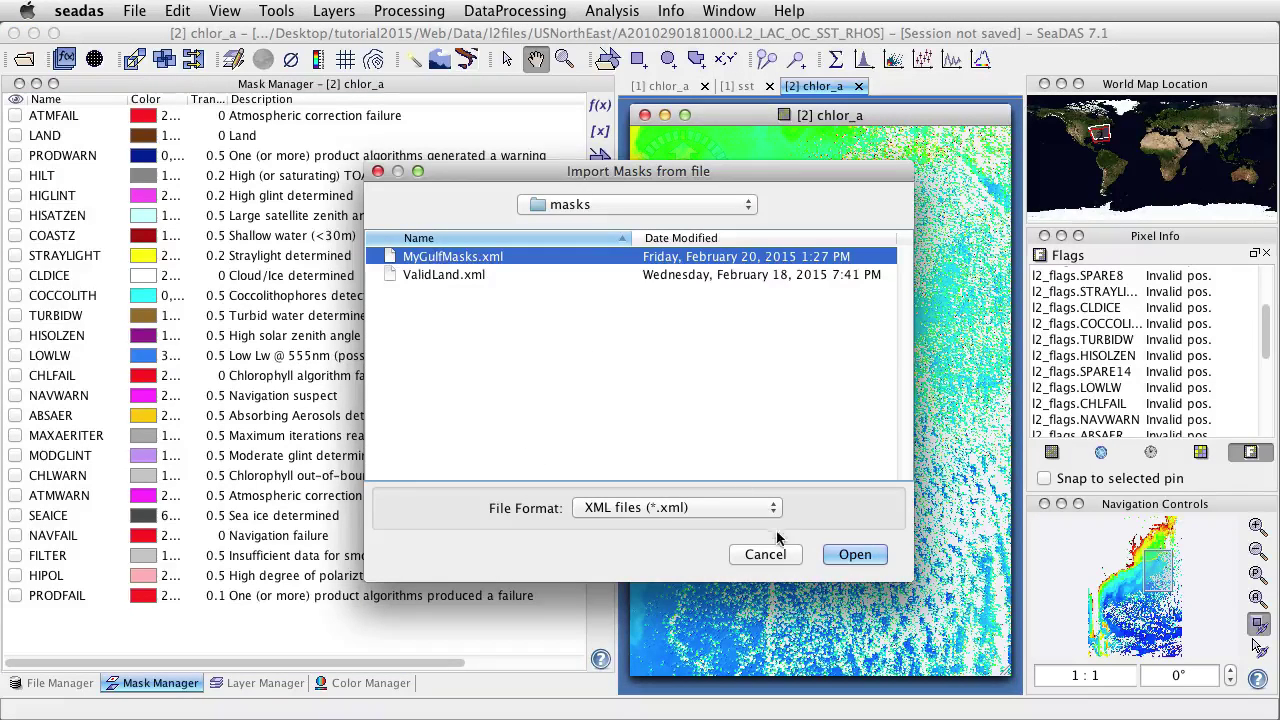
click(856, 555)
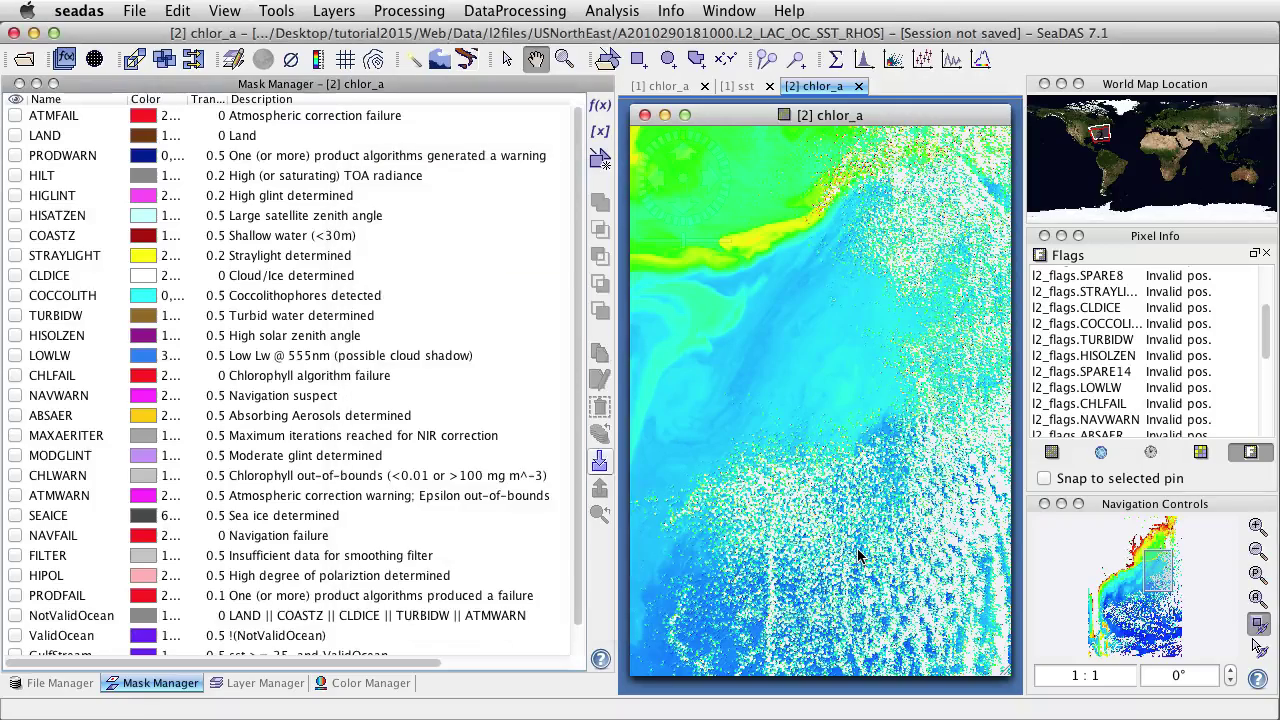
scroll(254, 543, down, 2)
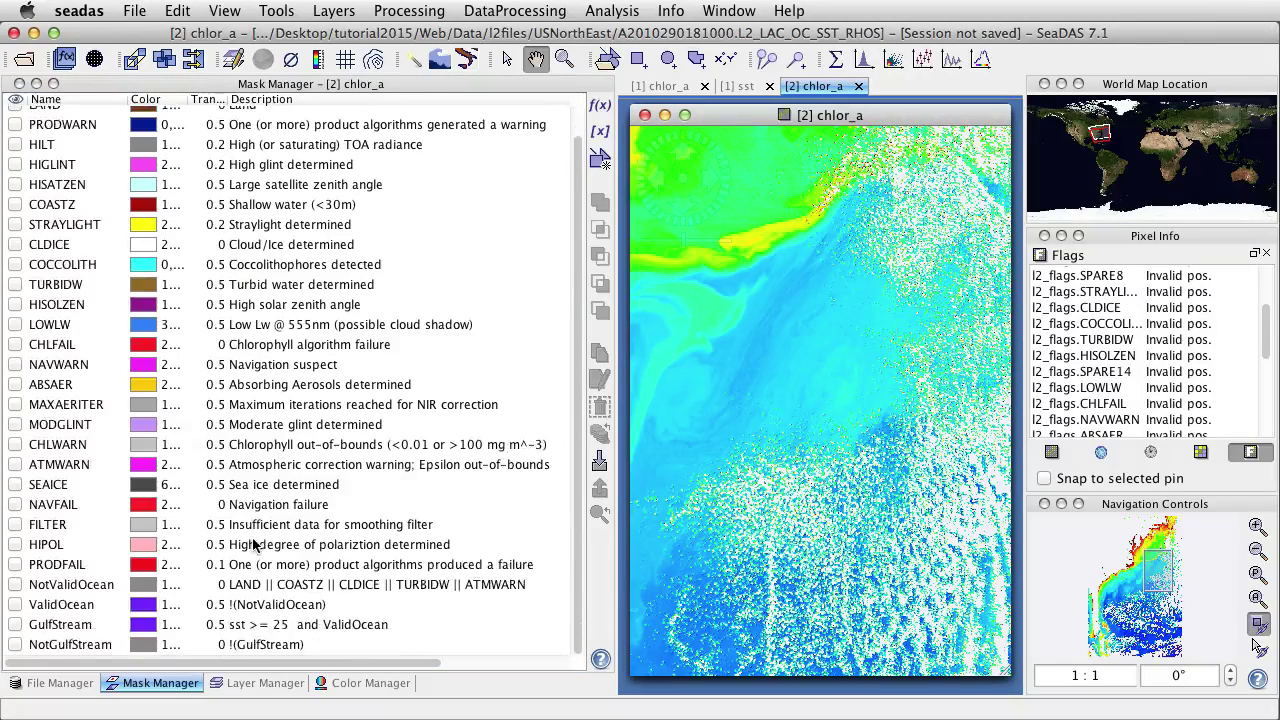
click(15, 624)
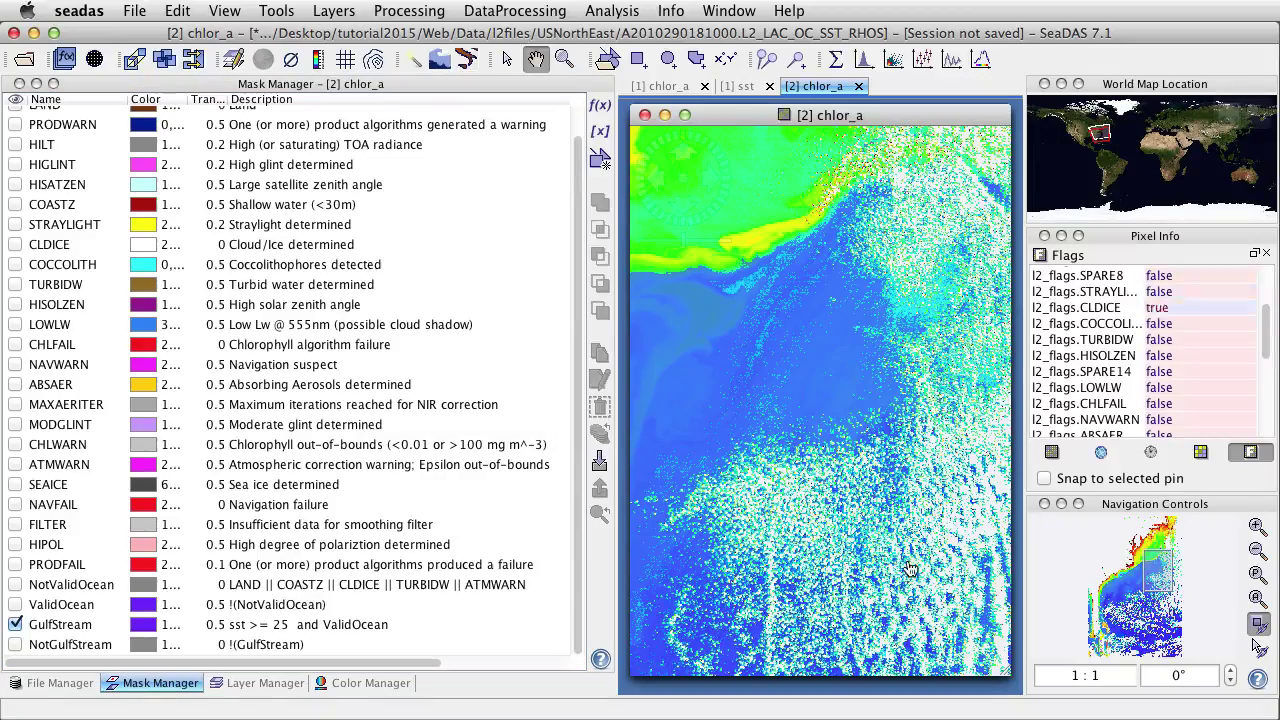
click(1257, 598)
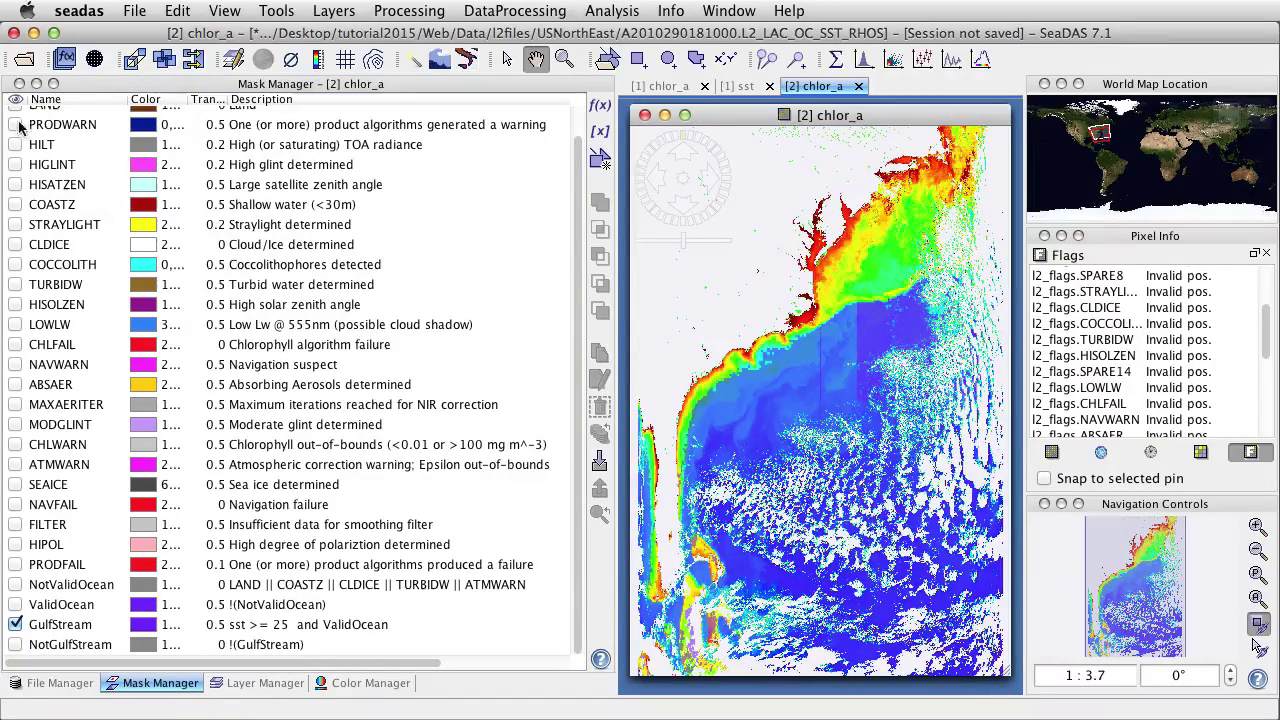
Step: Show the LAND mask in black and the NotGulfStream mask in grey
scroll(118, 225, up, 2)
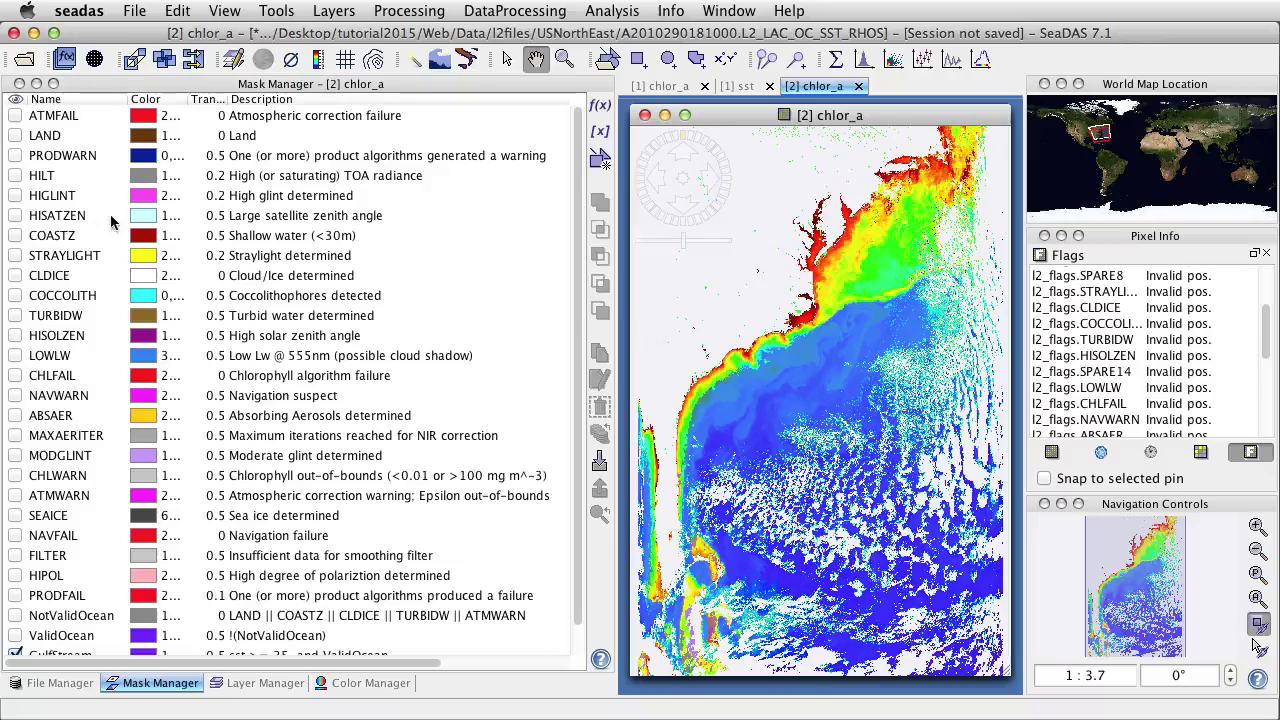
click(15, 135)
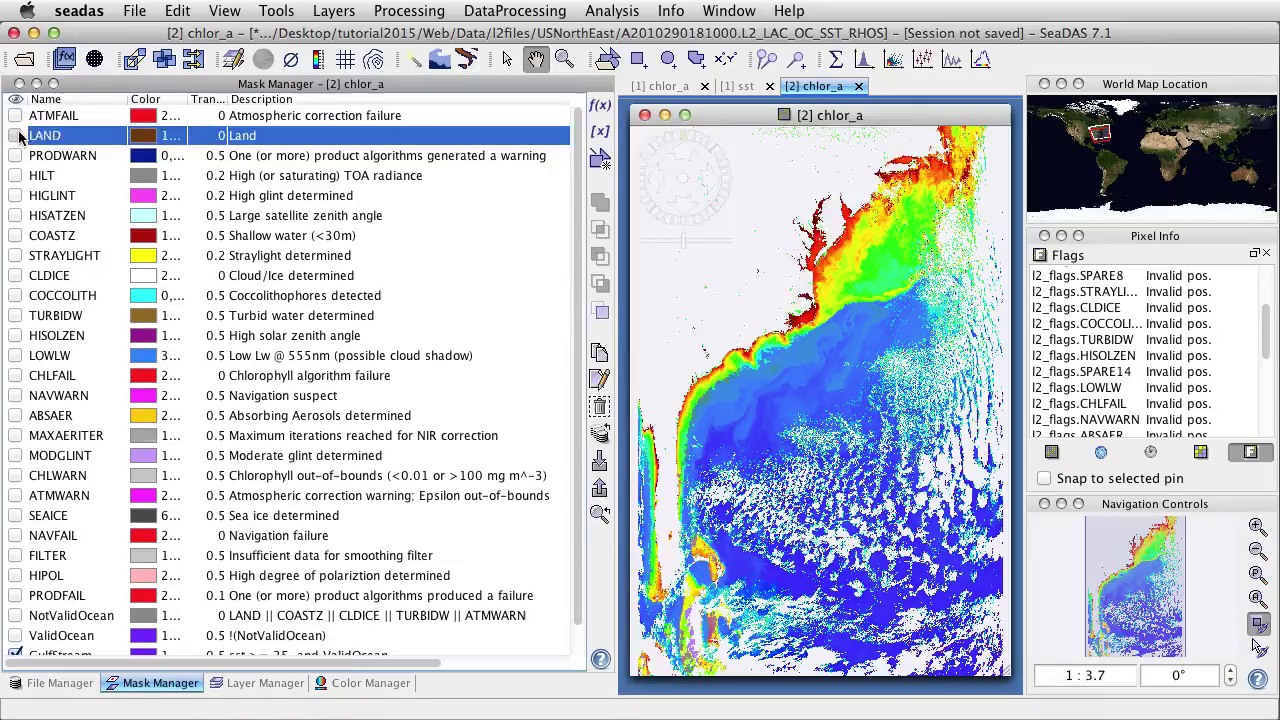
click(170, 143)
click(142, 150)
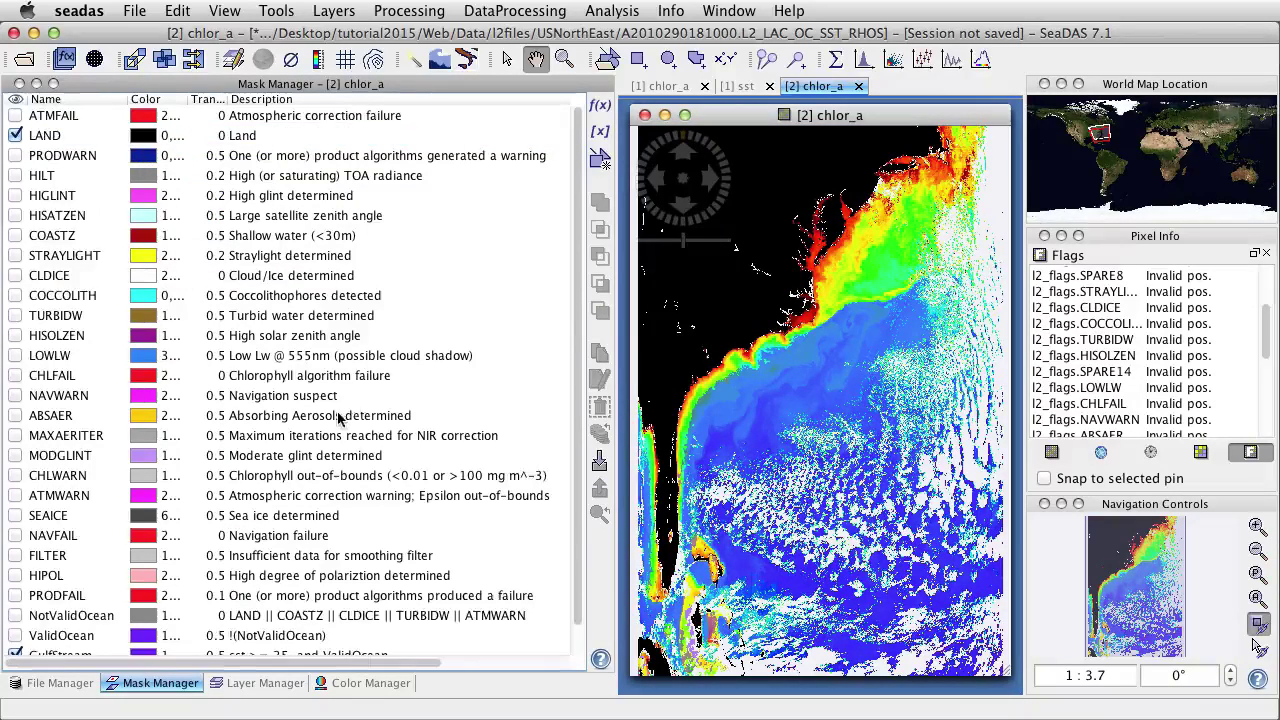
scroll(340, 418, down, 2)
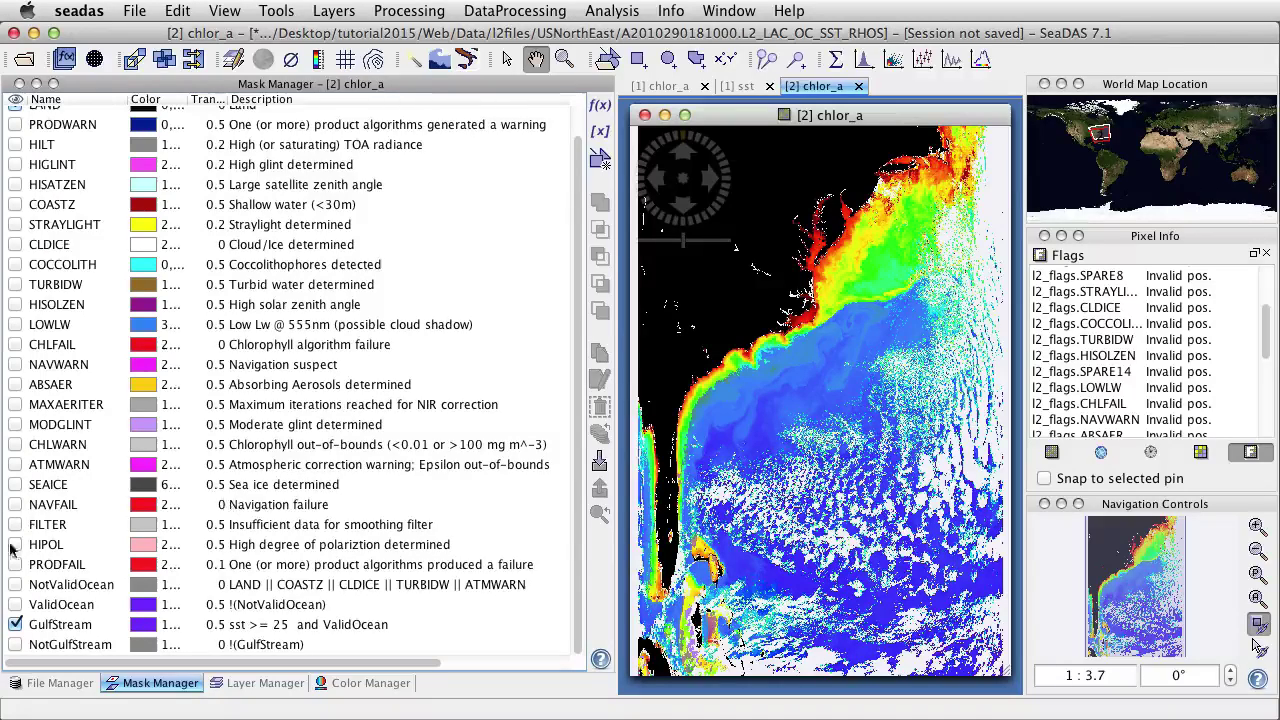
click(15, 644)
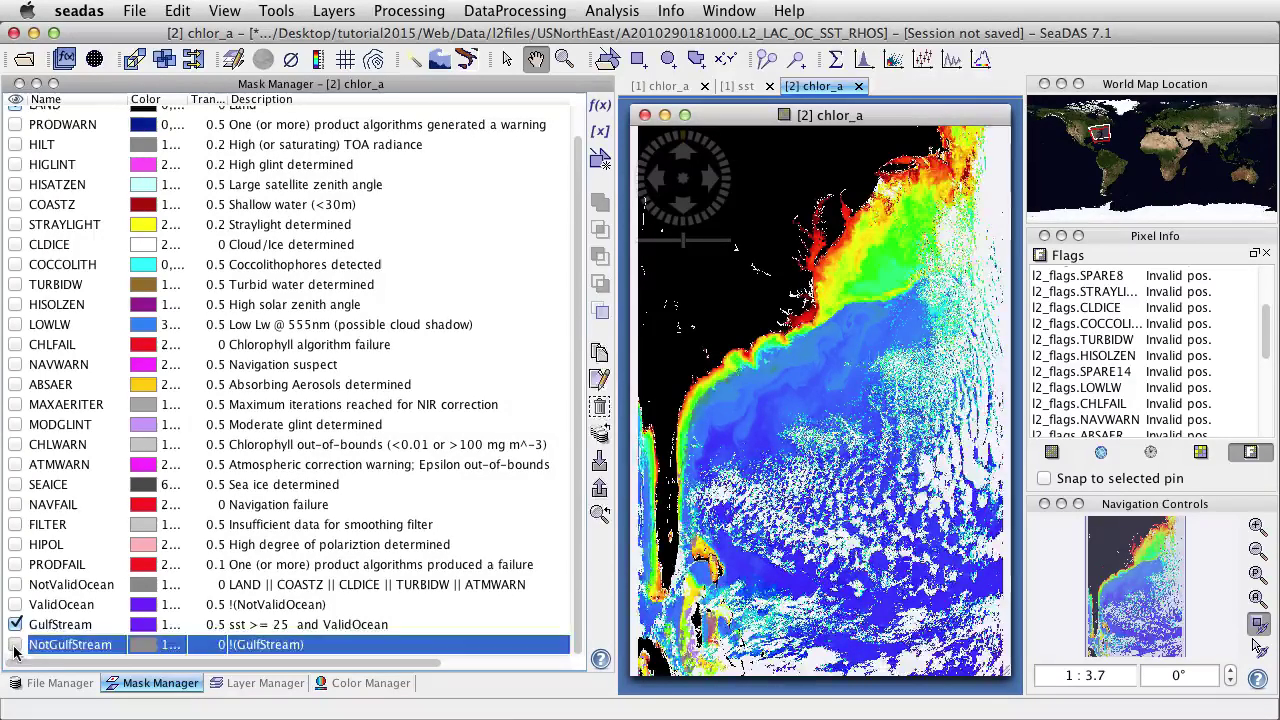
Step: Hide the GulfStream overlay and start editing the GulfStream mask expression
click(16, 625)
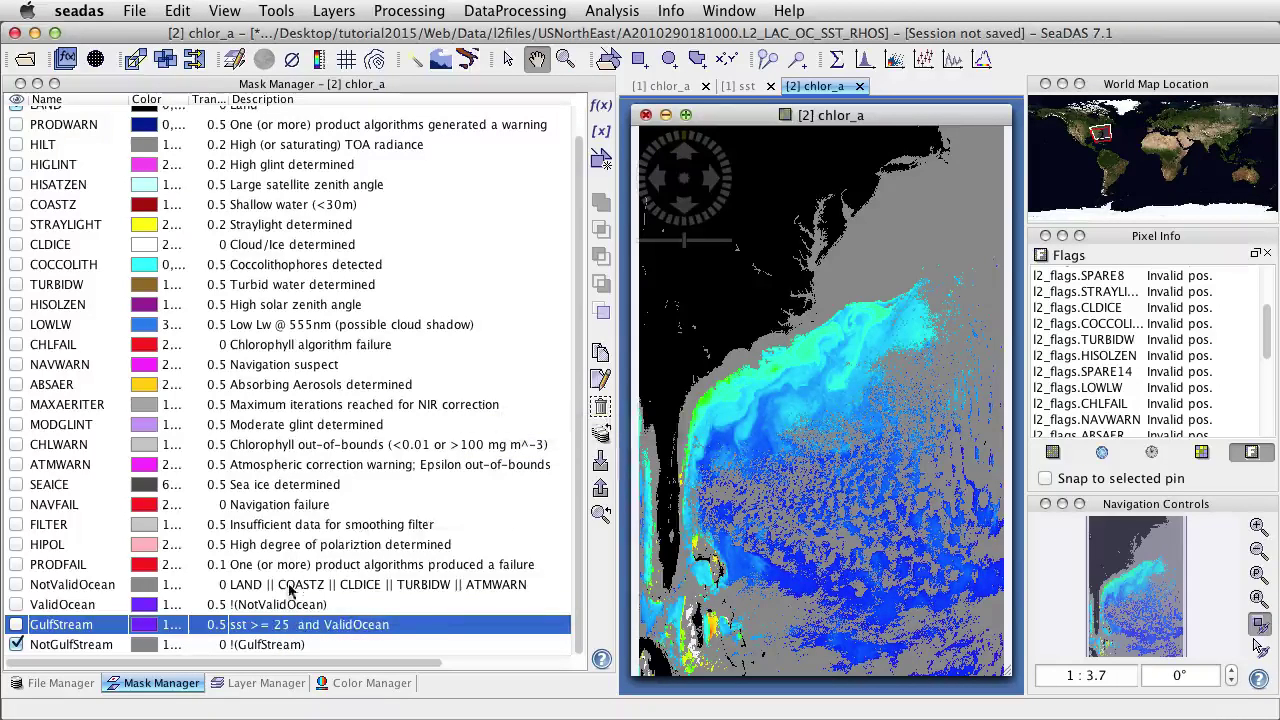
double_click(283, 626)
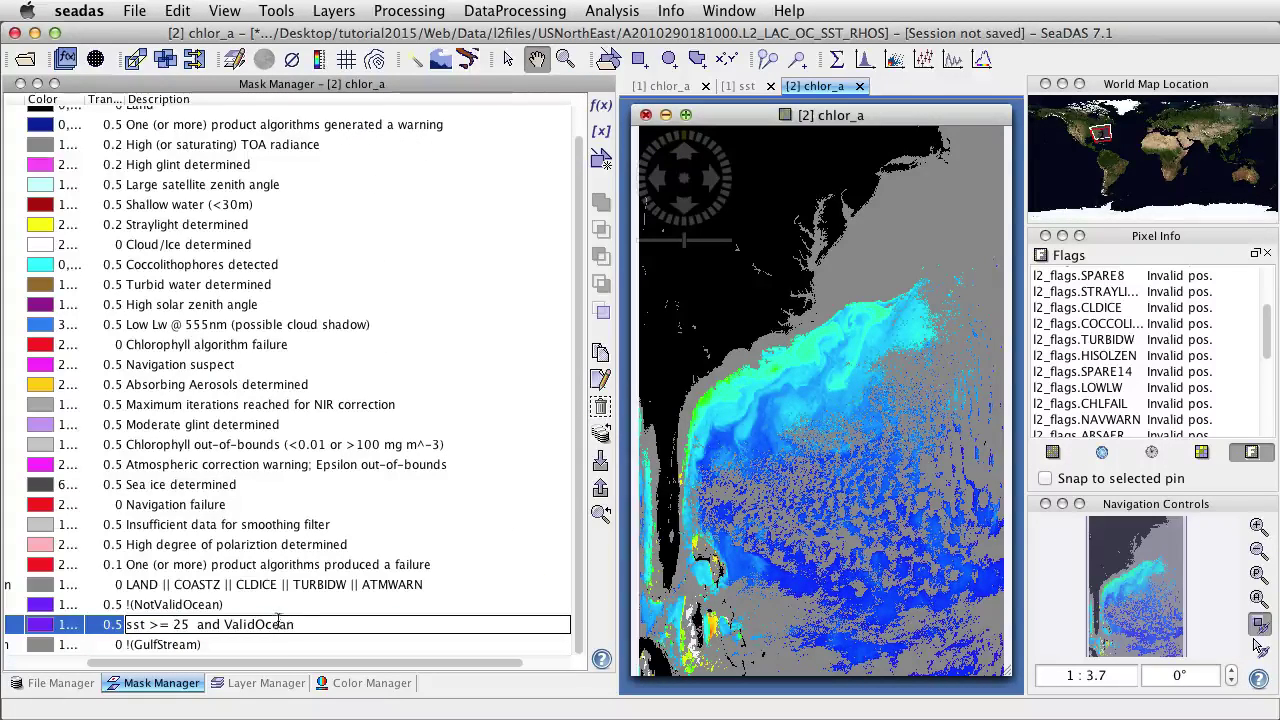